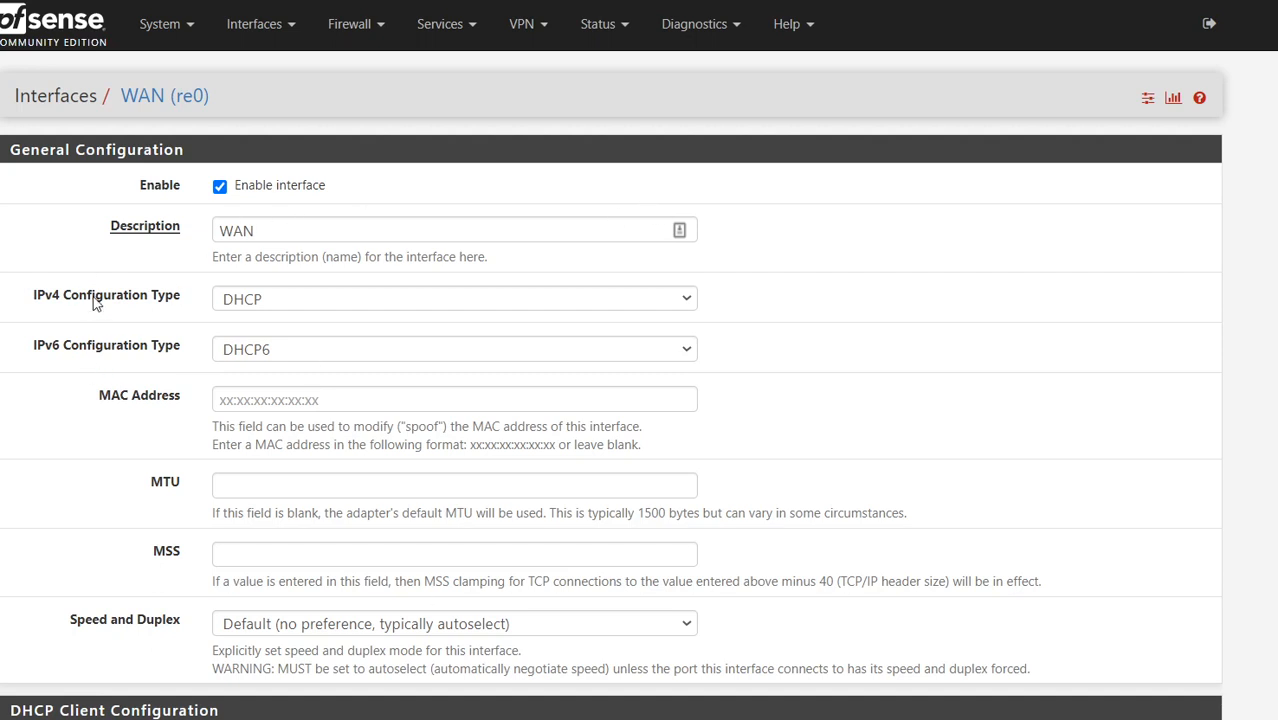
Open the WAN interface settings and examine the available IPv6 configuration types
click(254, 24)
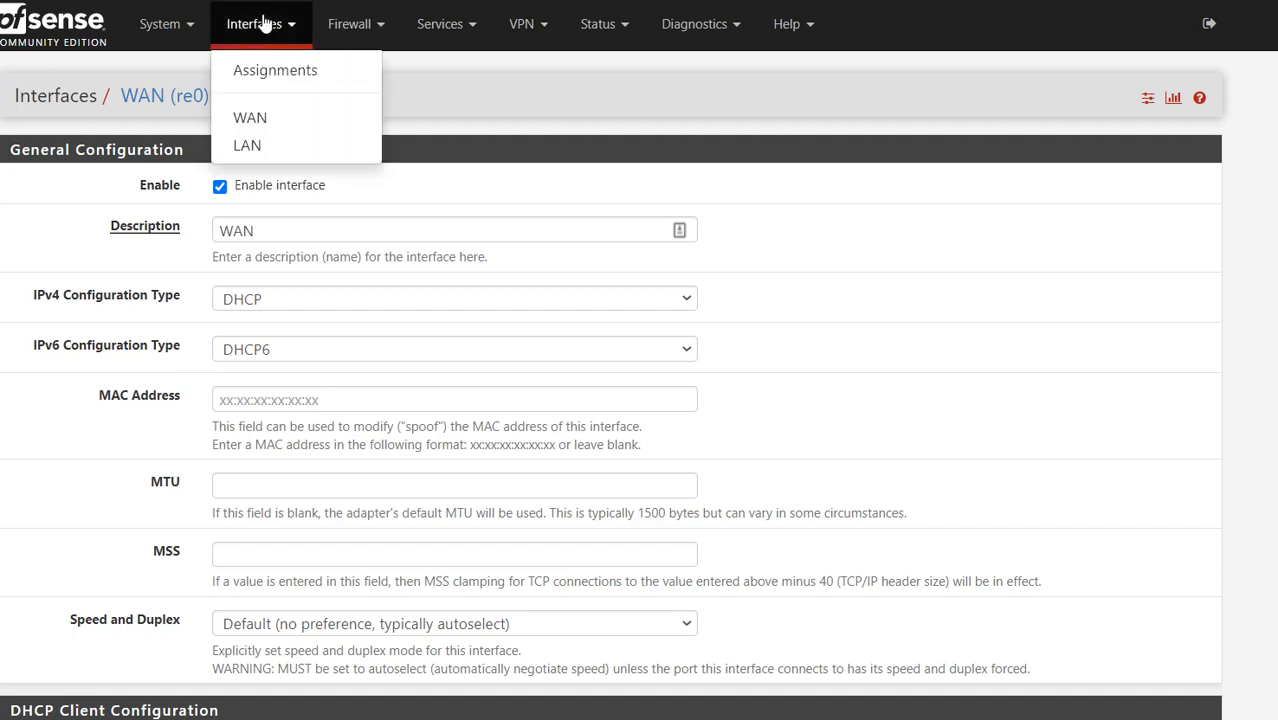
click(250, 117)
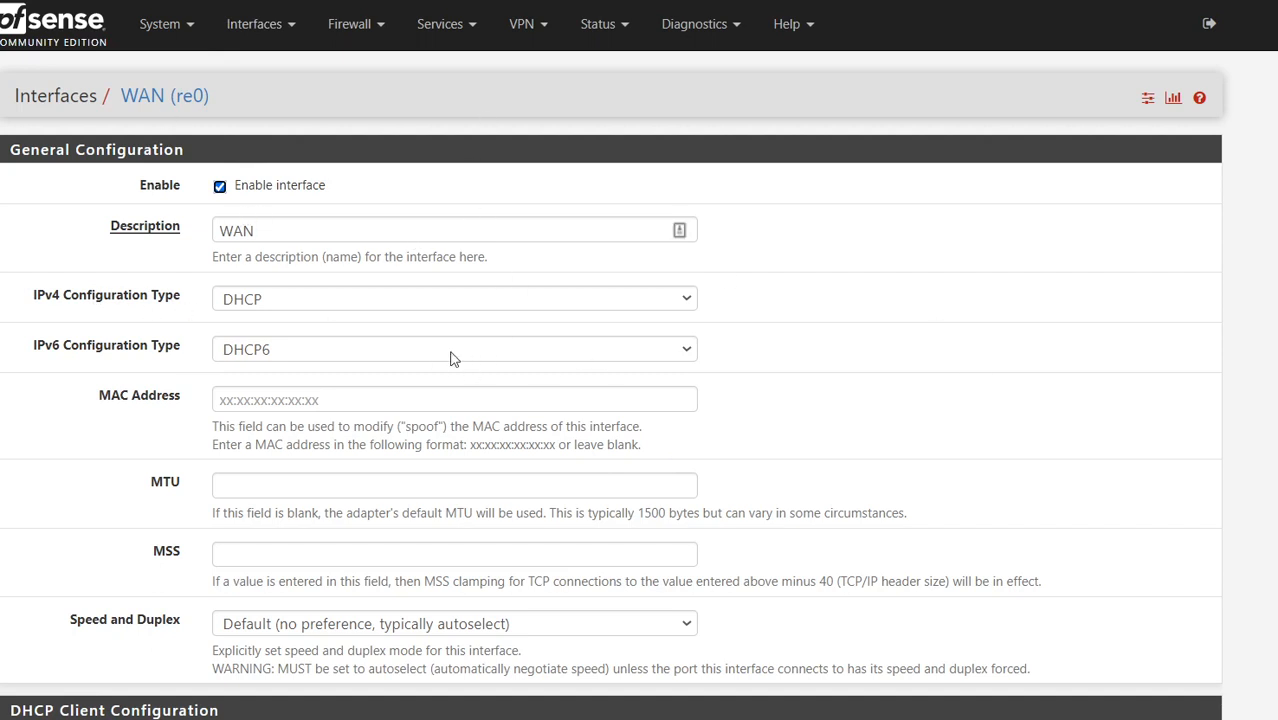
click(686, 353)
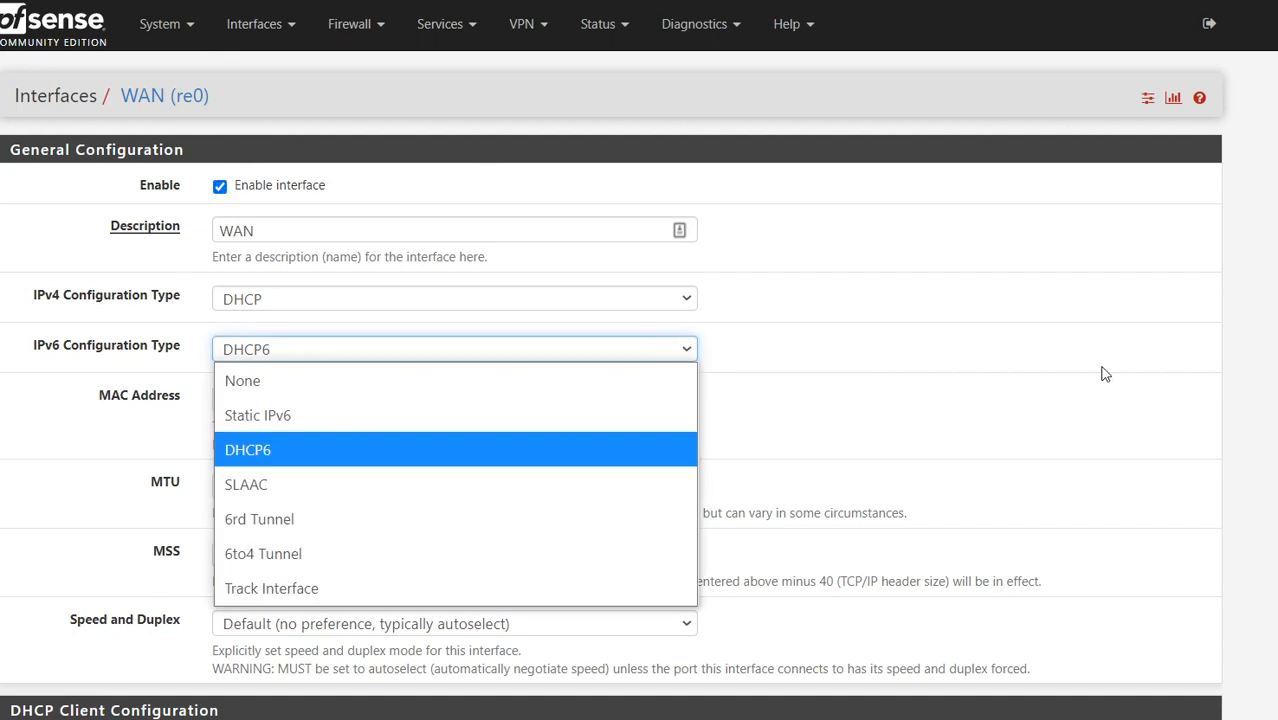
click(1105, 374)
In the WAN's DHCP6 client configuration, enable the Do not allow PD/Address release option
scroll(1031, 392, down, 2)
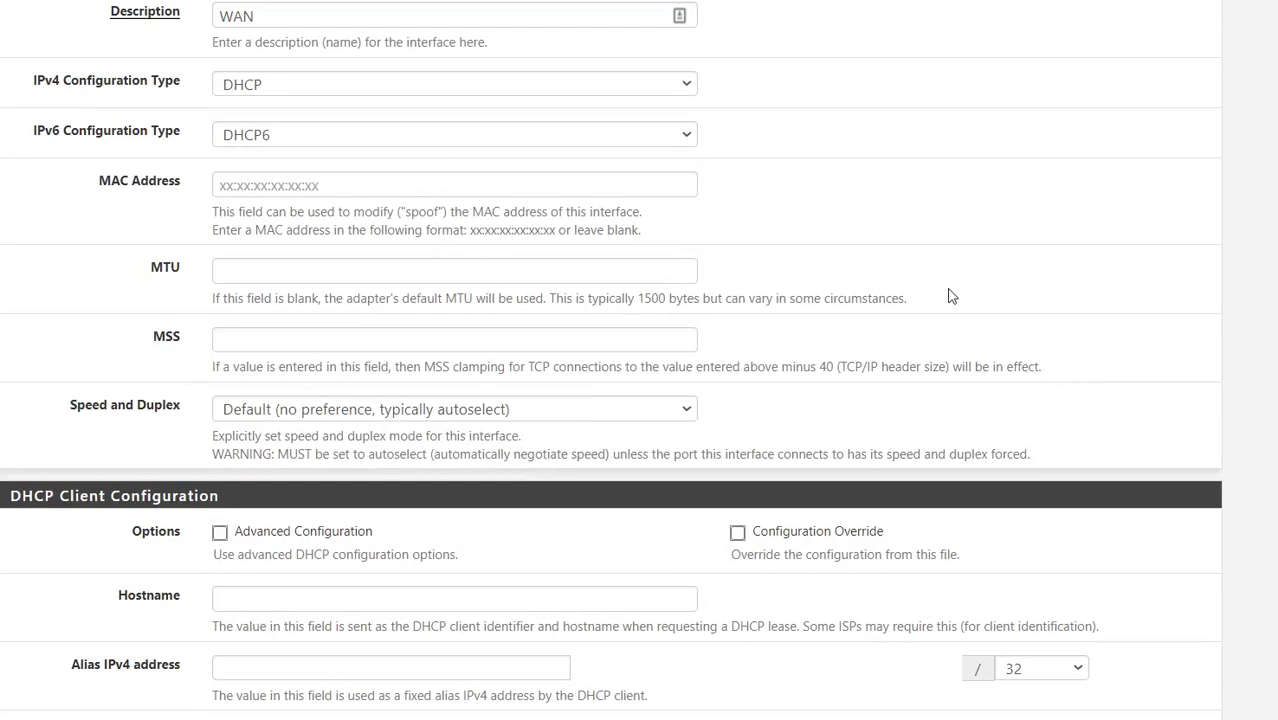
scroll(951, 296, down, 1)
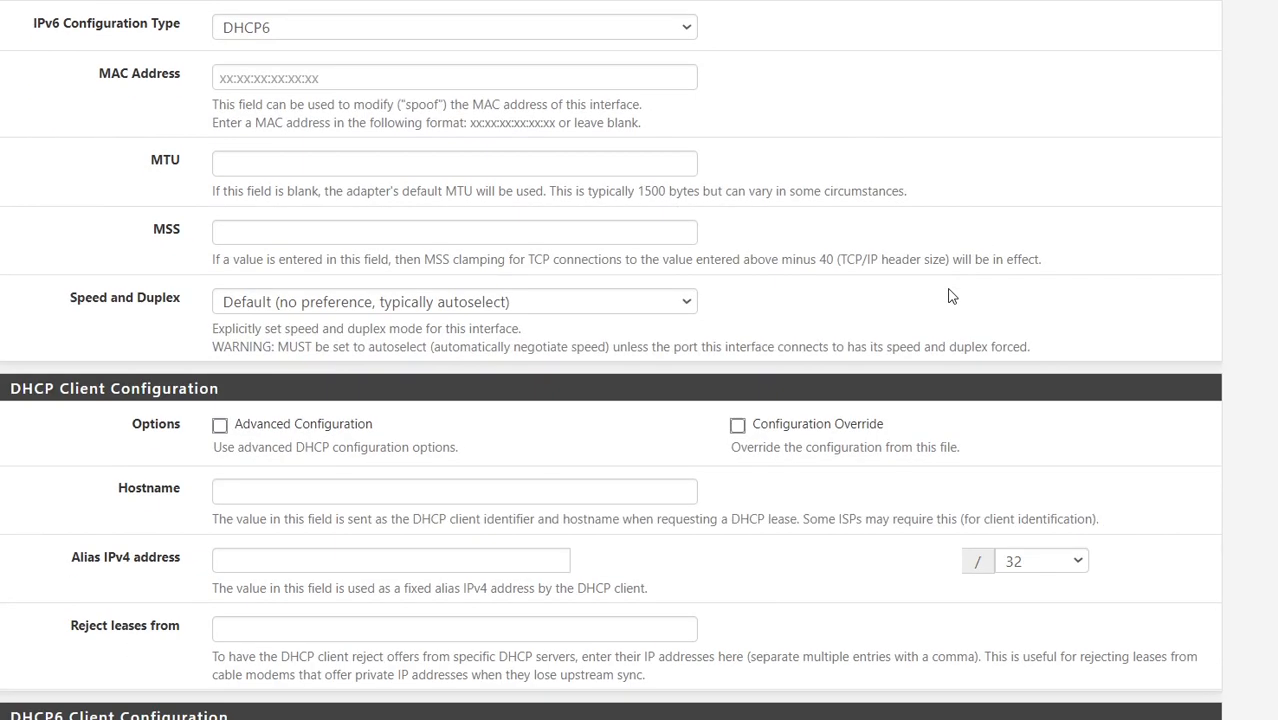
scroll(950, 295, down, 1)
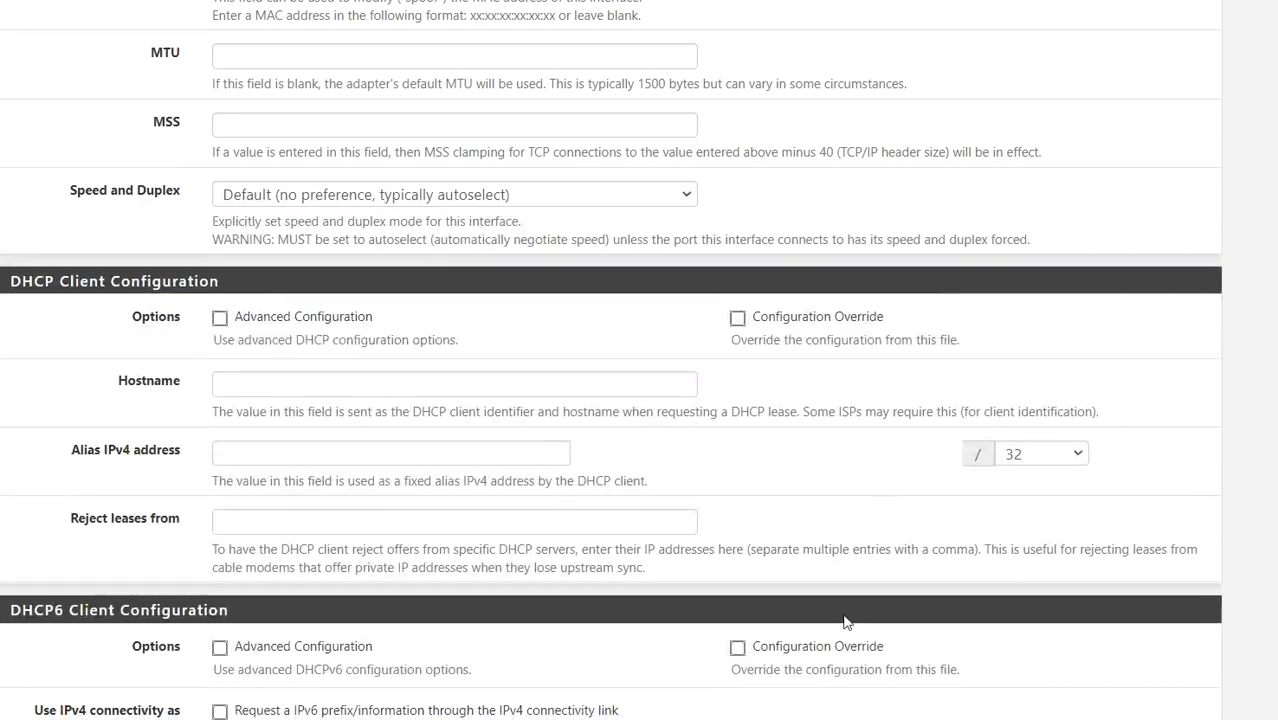
scroll(713, 460, down, 1)
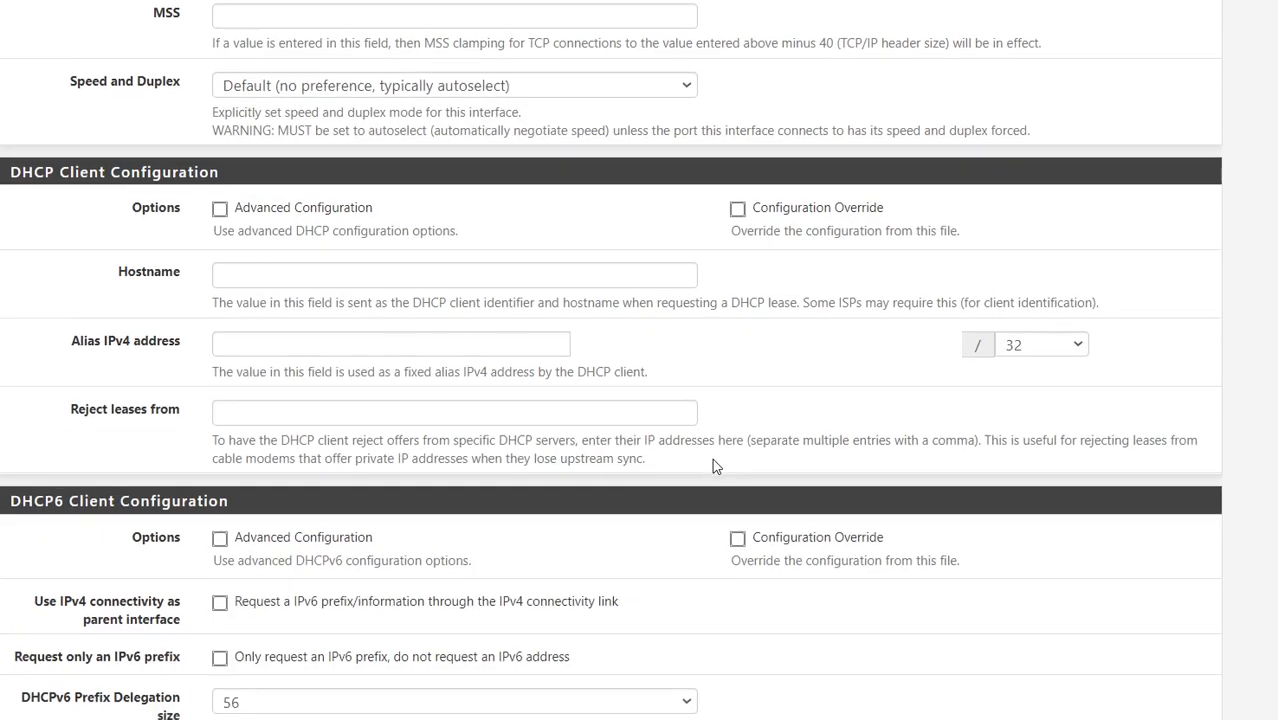
scroll(714, 464, down, 2)
scroll(715, 466, down, 1)
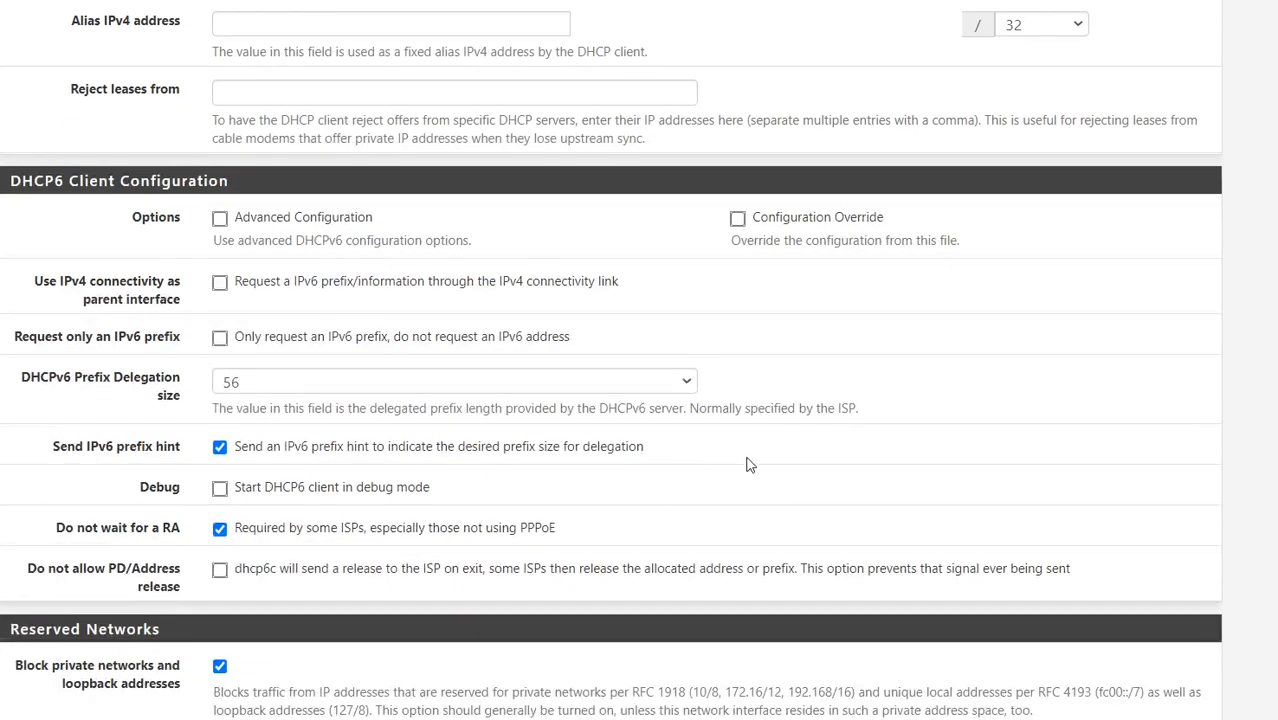
scroll(750, 464, down, 1)
click(220, 461)
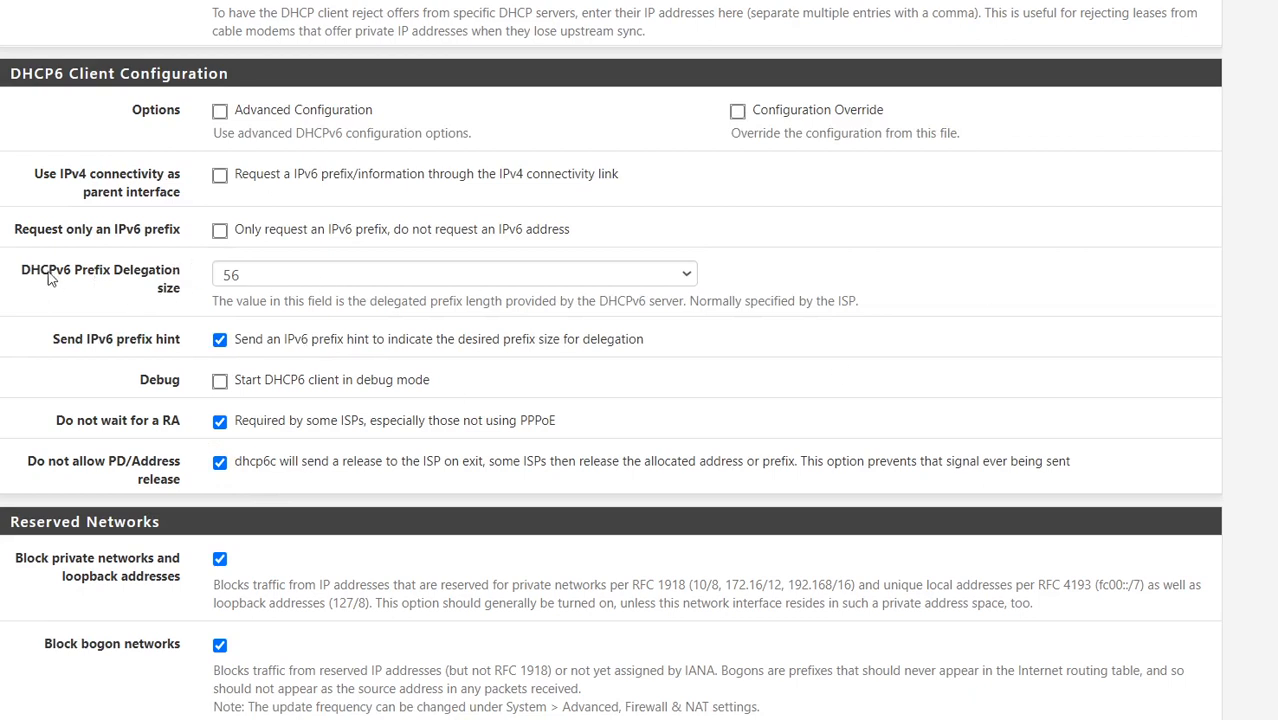
drag(25, 274, 181, 296)
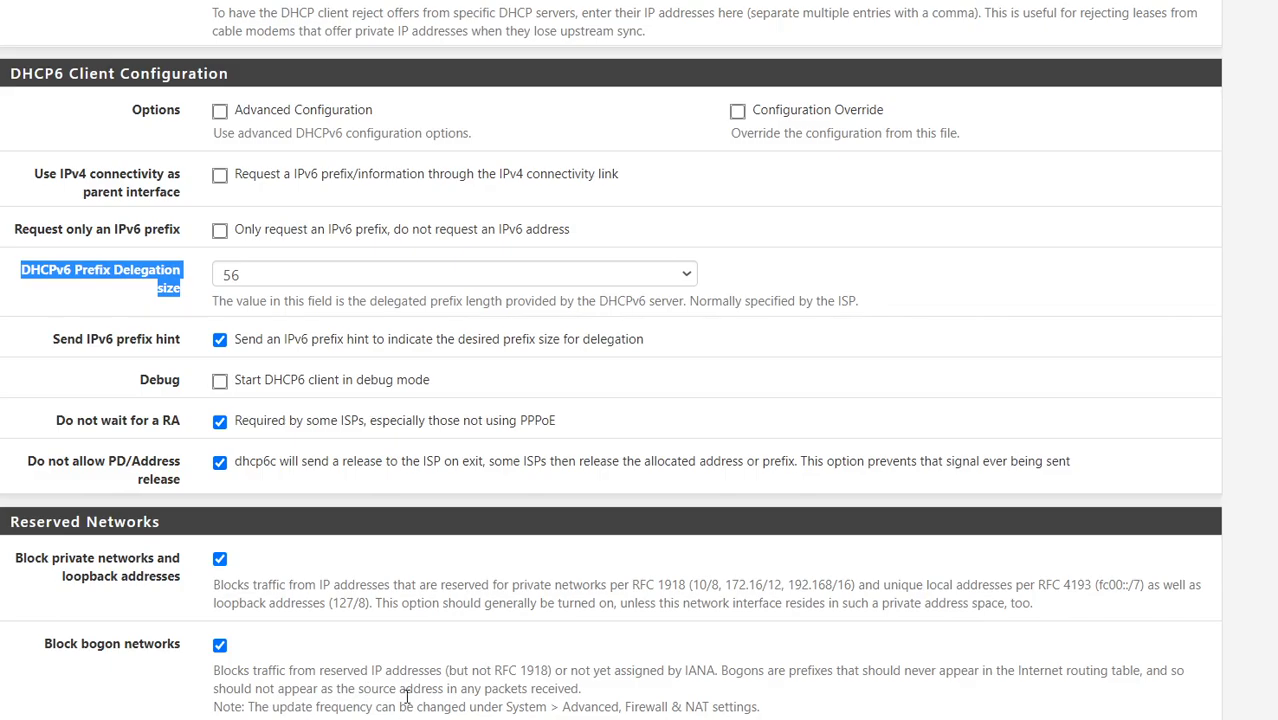
Open the DHCPv6 Server & RA settings and review the DHCPv6 server options for the LAN interface
scroll(407, 698, up, 6)
scroll(407, 700, up, 3)
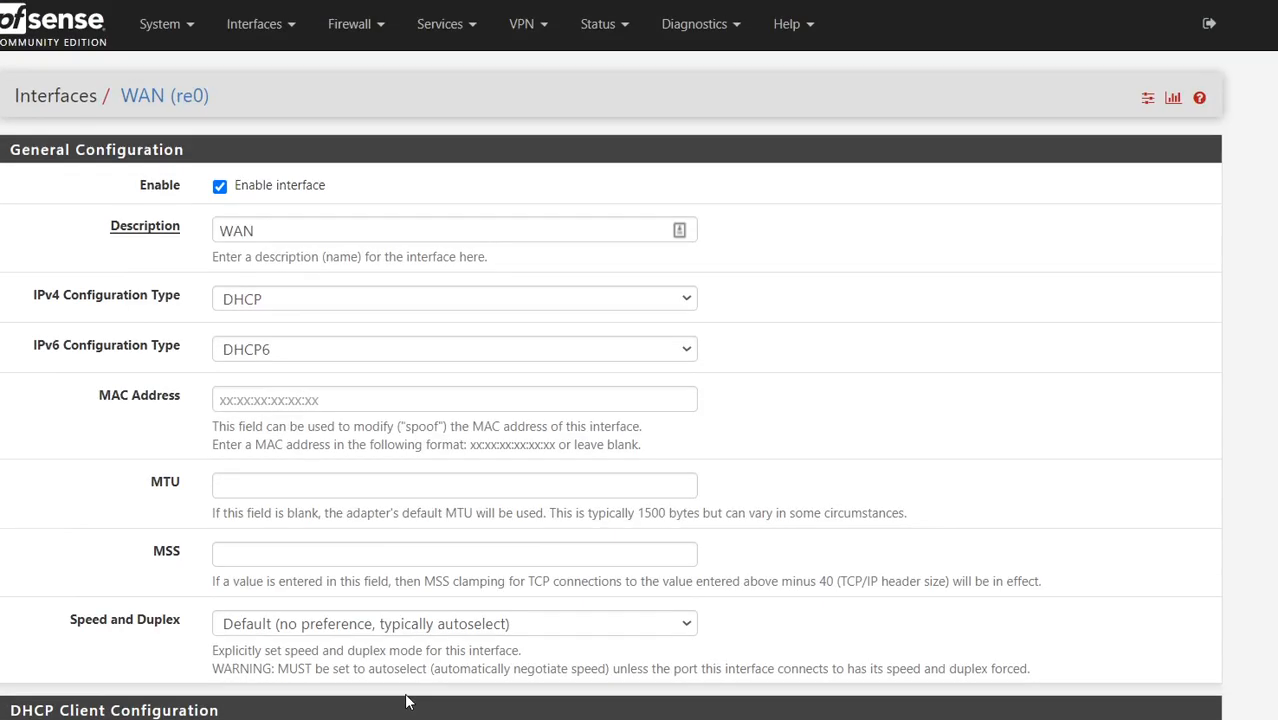
click(349, 27)
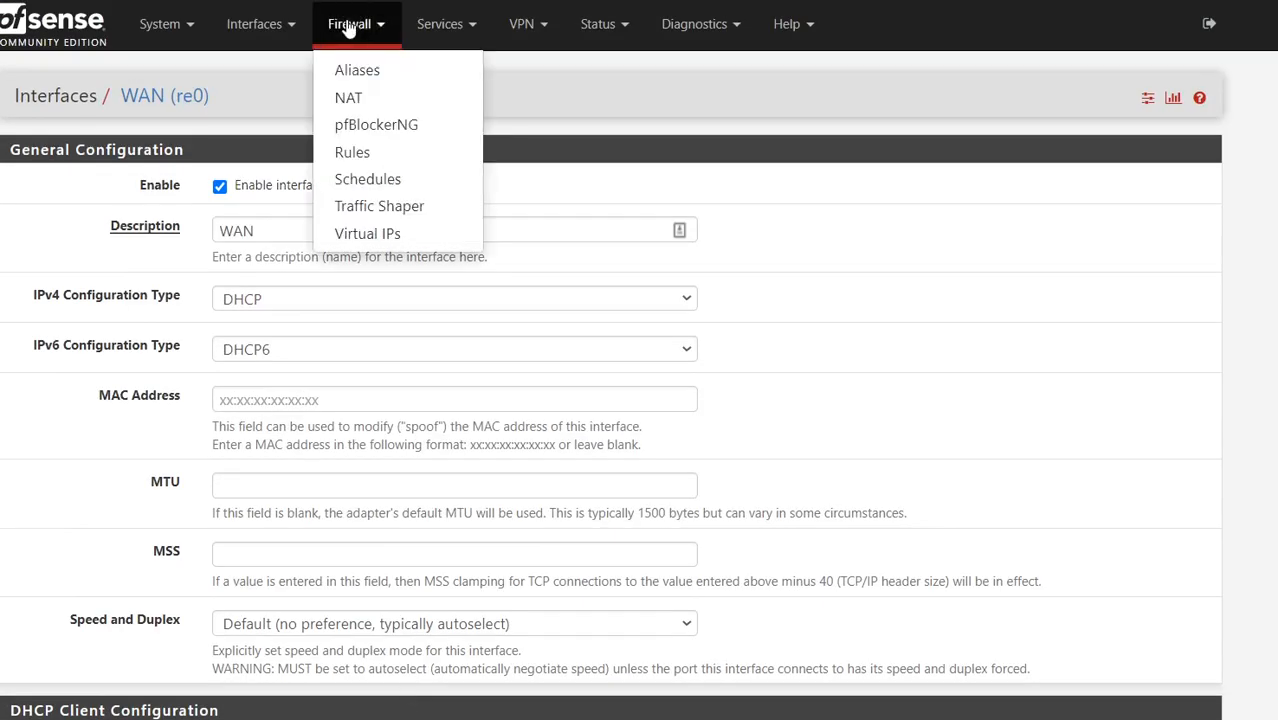
click(262, 27)
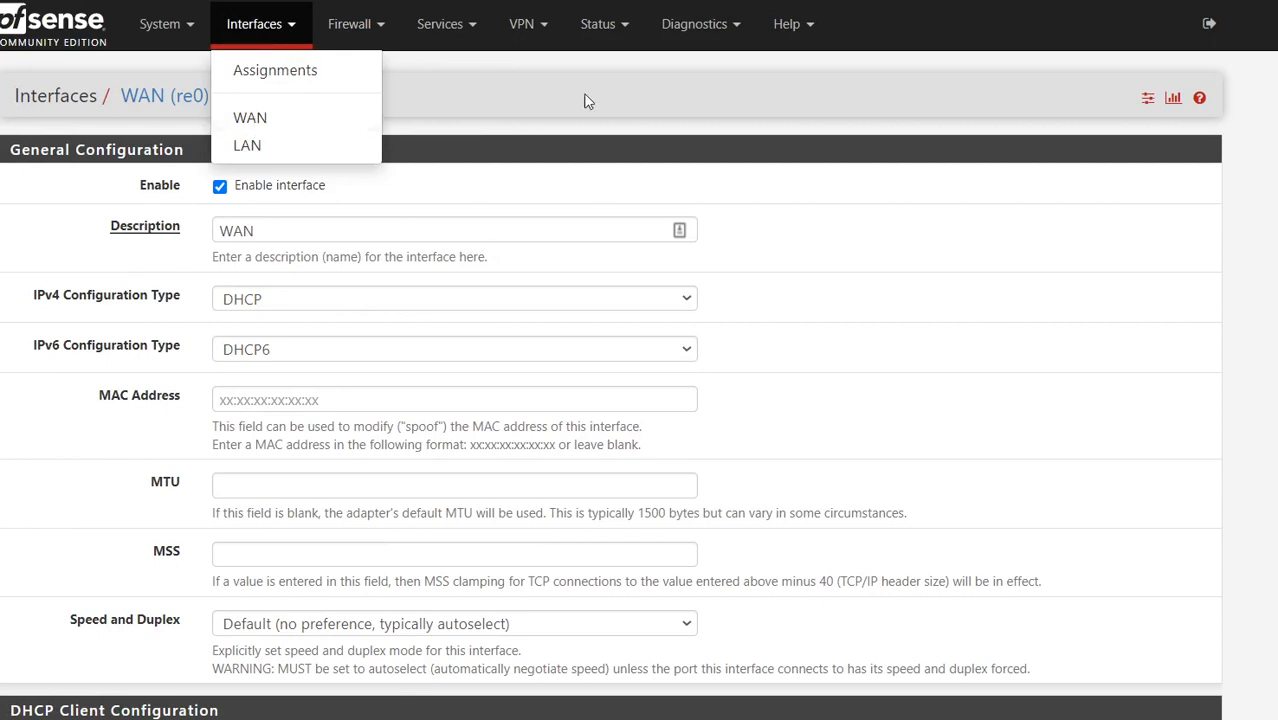
click(436, 33)
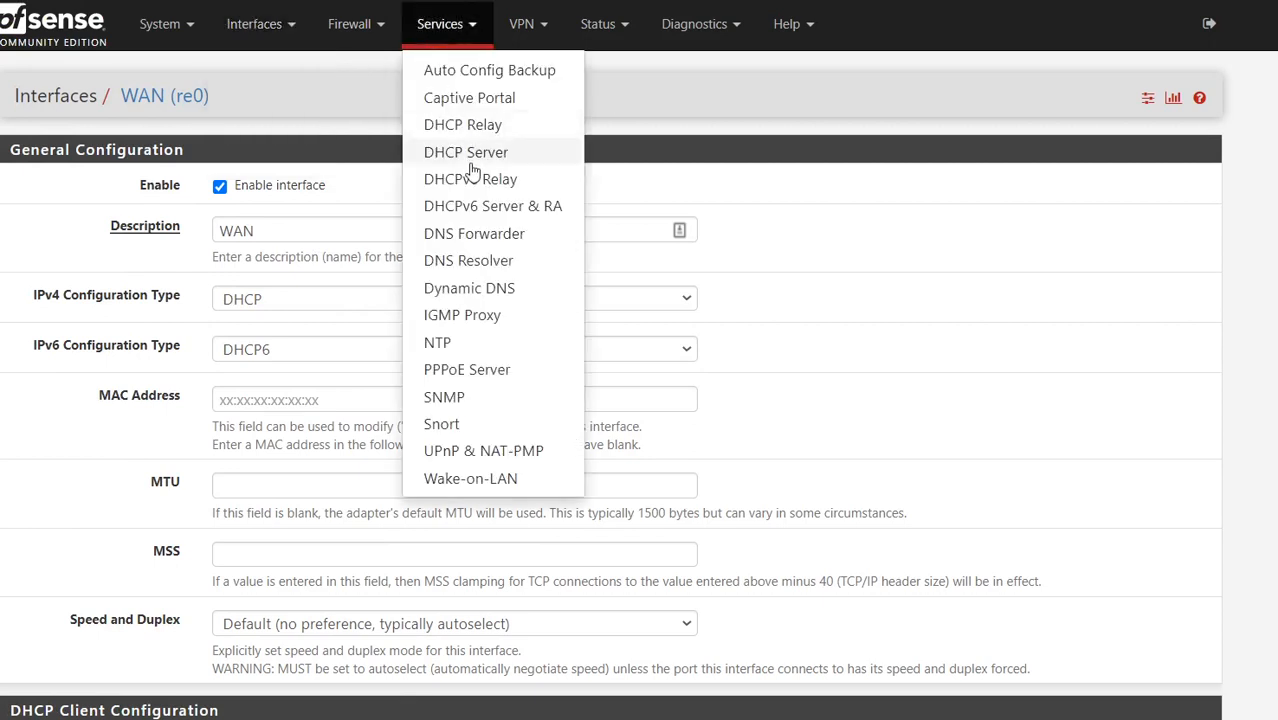
click(491, 214)
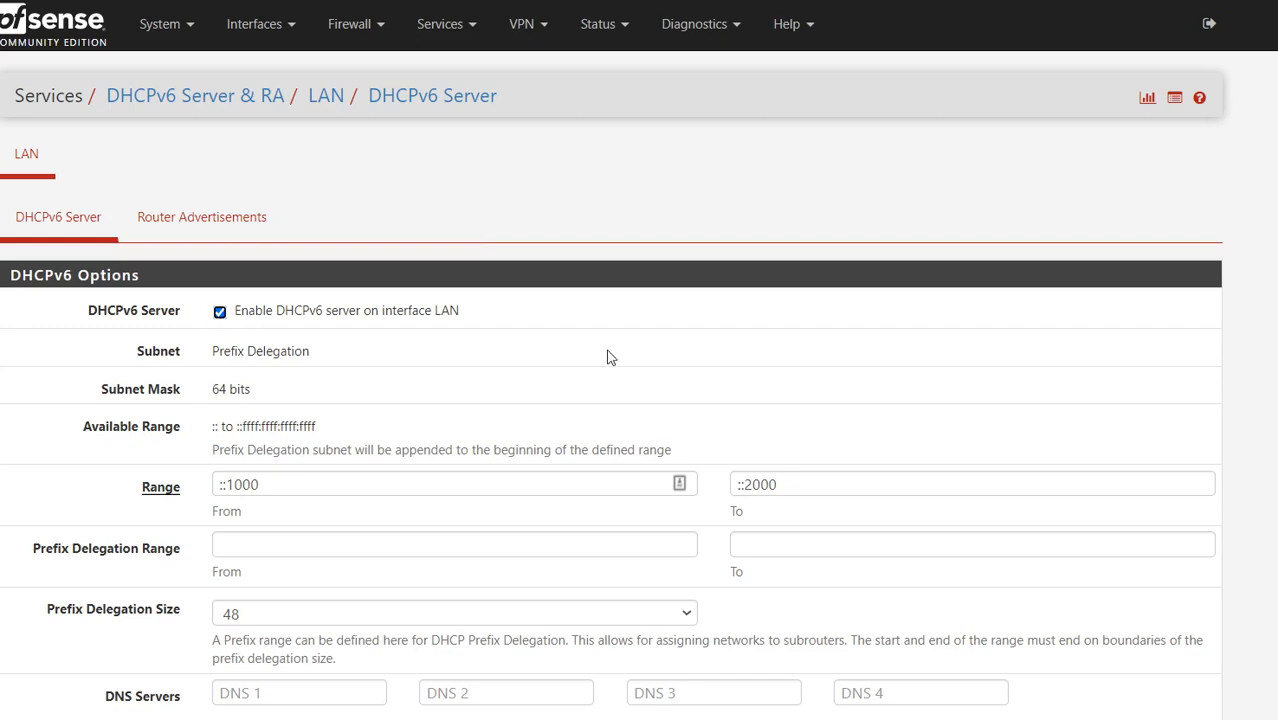
scroll(607, 350, down, 1)
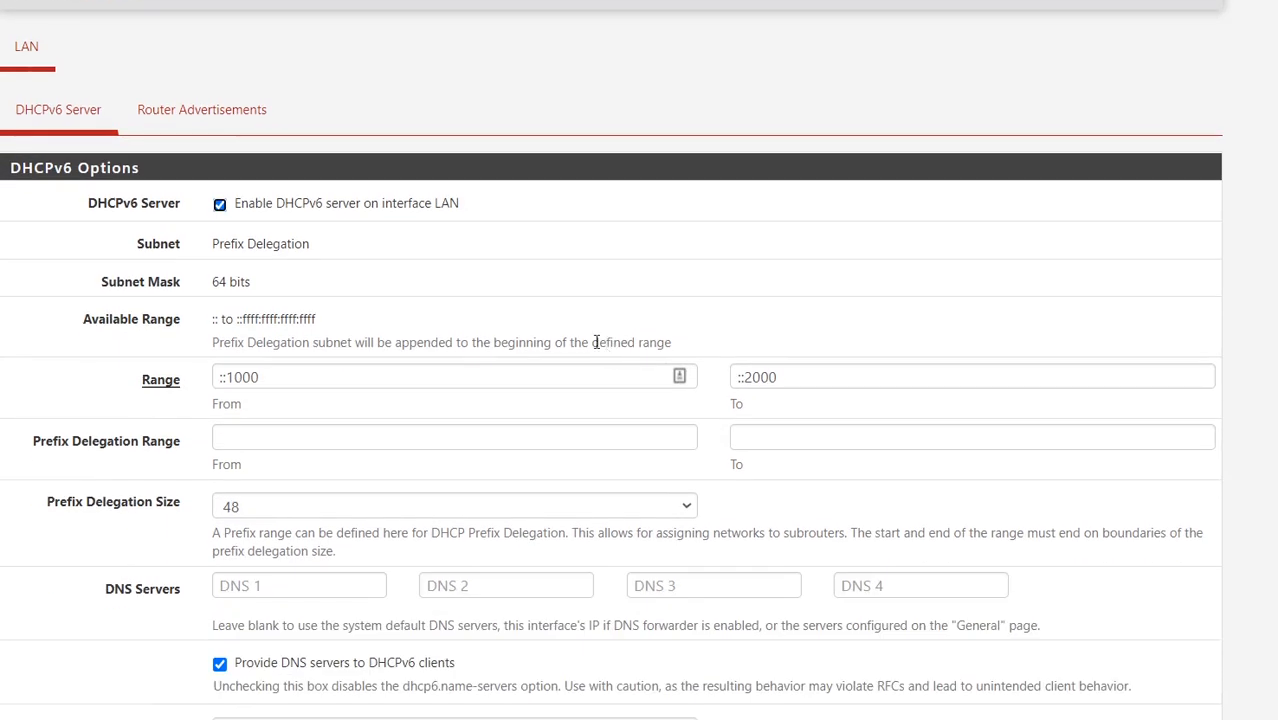
scroll(357, 391, down, 1)
scroll(357, 394, down, 3)
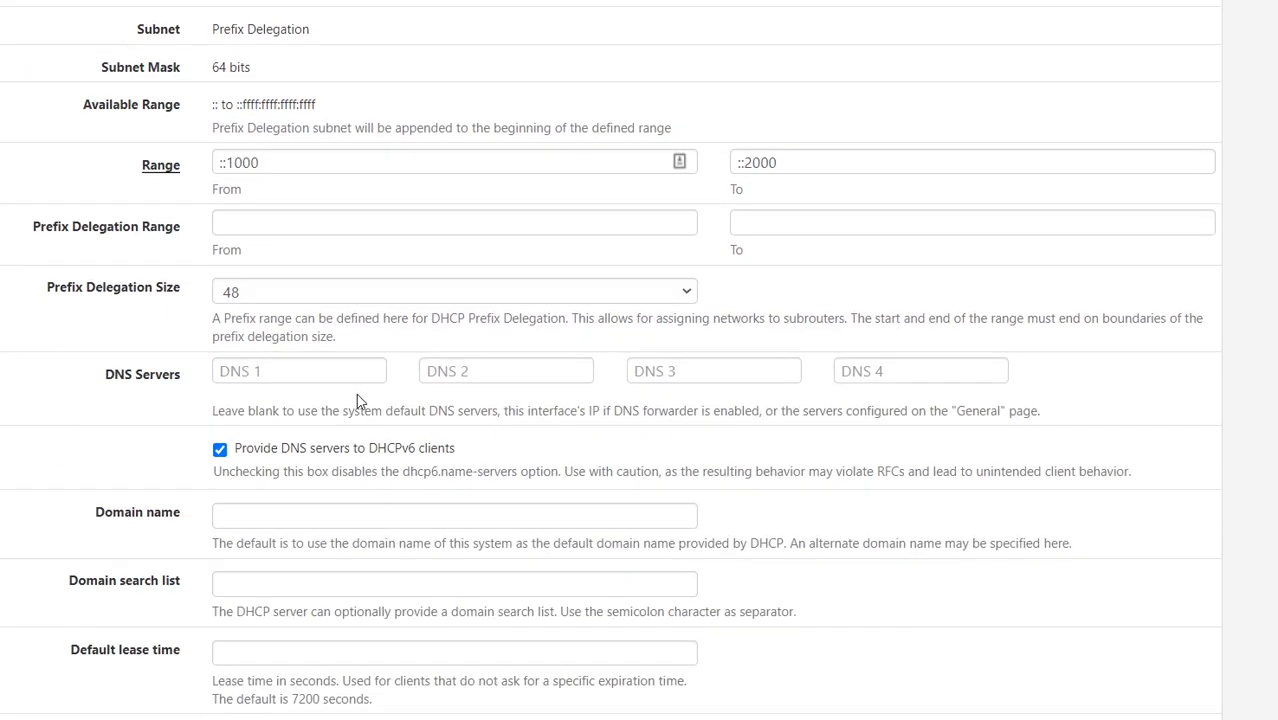
scroll(357, 396, down, 3)
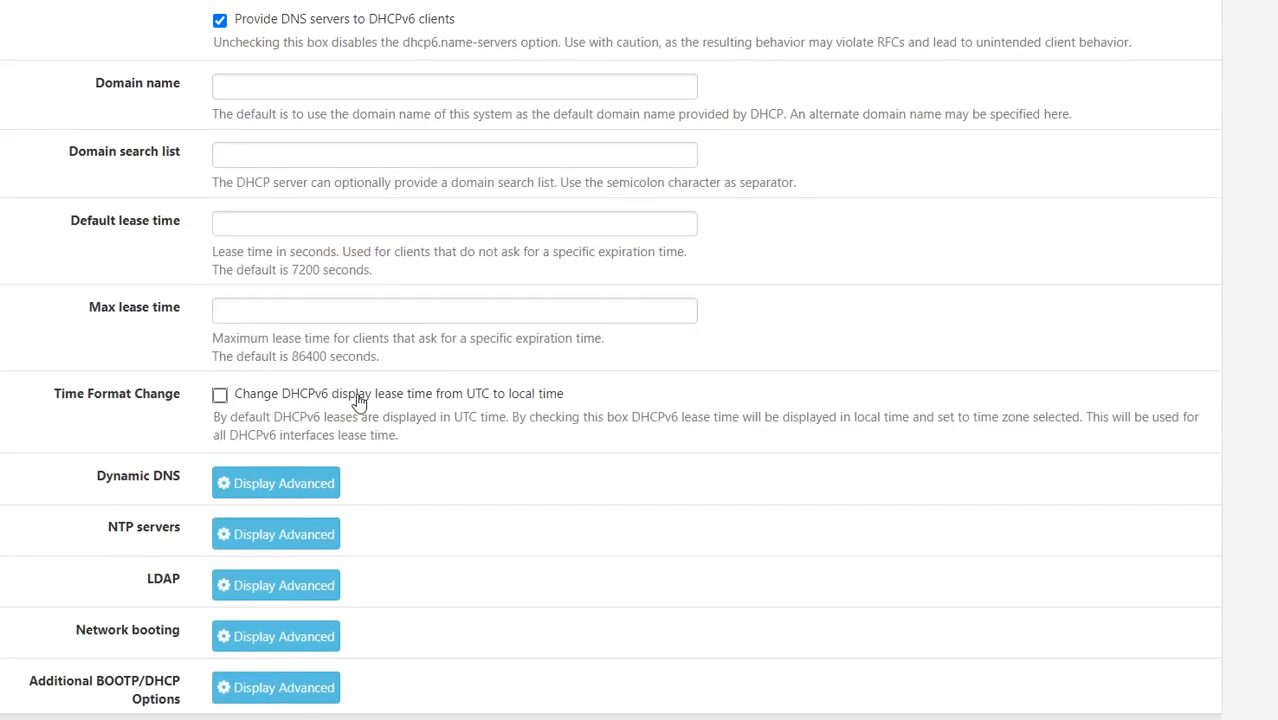
scroll(358, 400, up, 7)
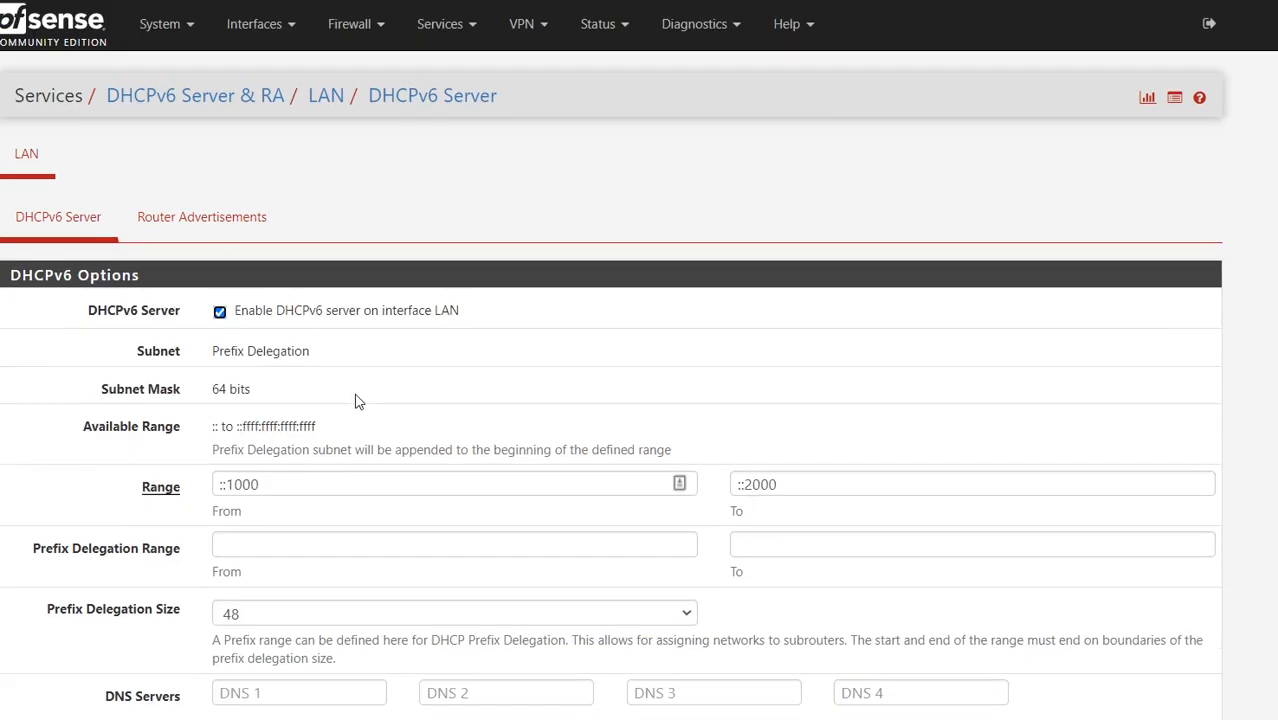
Open the LAN's Router Advertisements settings and examine the router mode and router priority choices
click(220, 233)
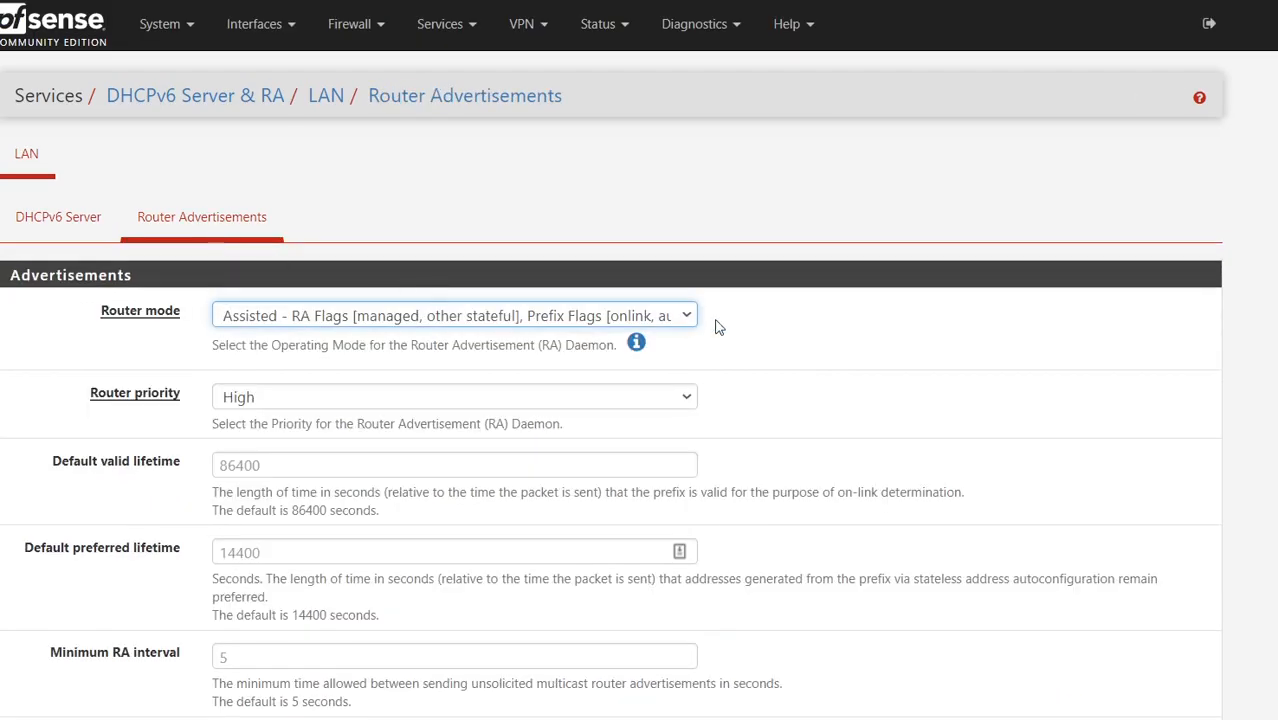
click(685, 316)
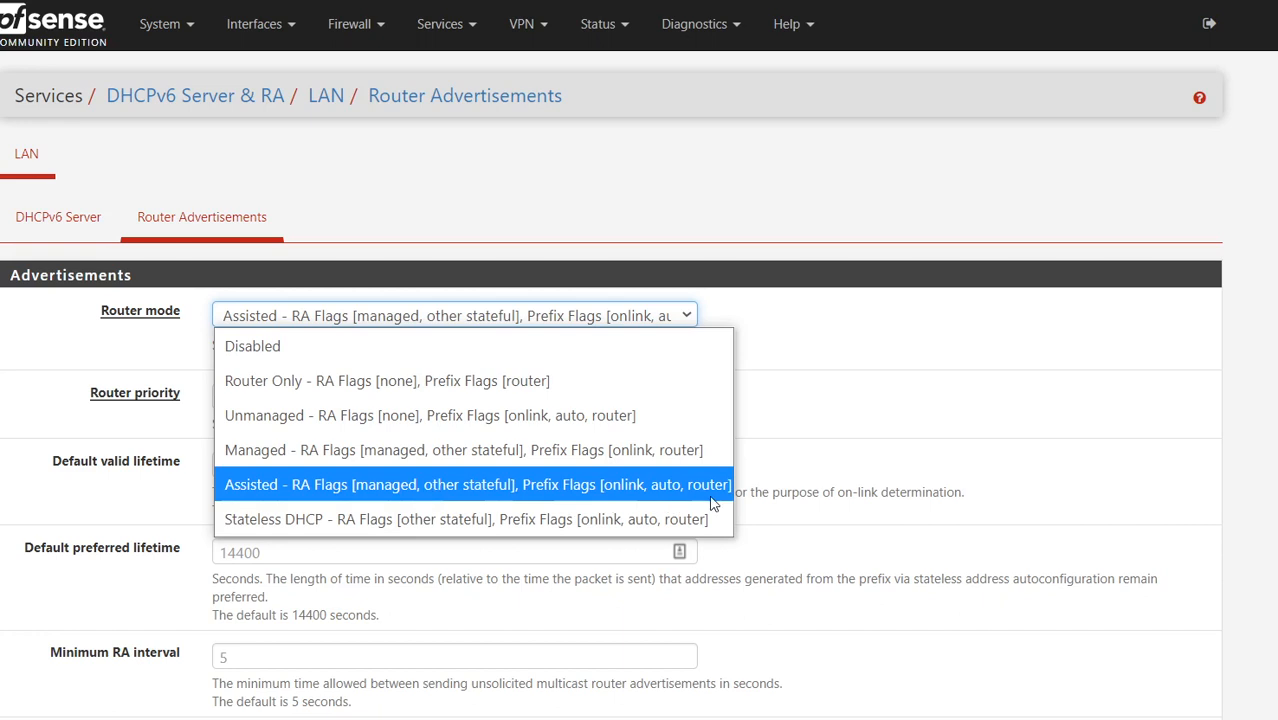
click(968, 414)
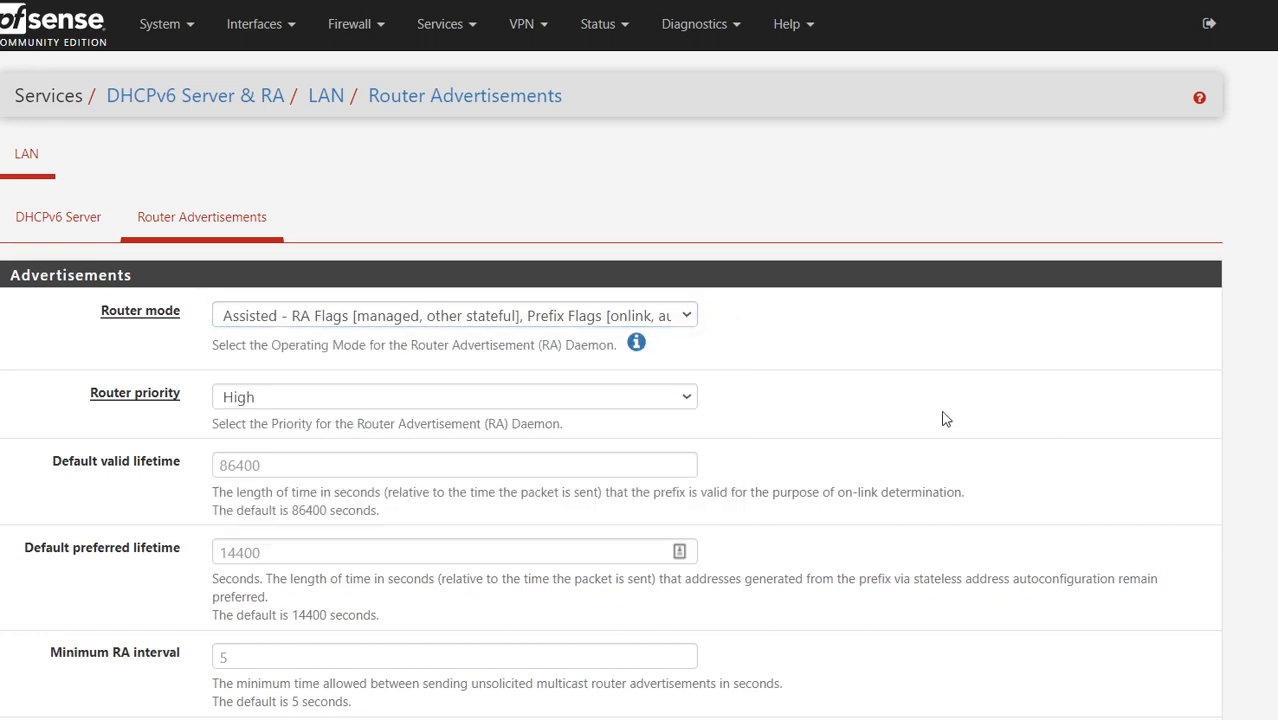
click(449, 400)
click(1010, 397)
click(664, 396)
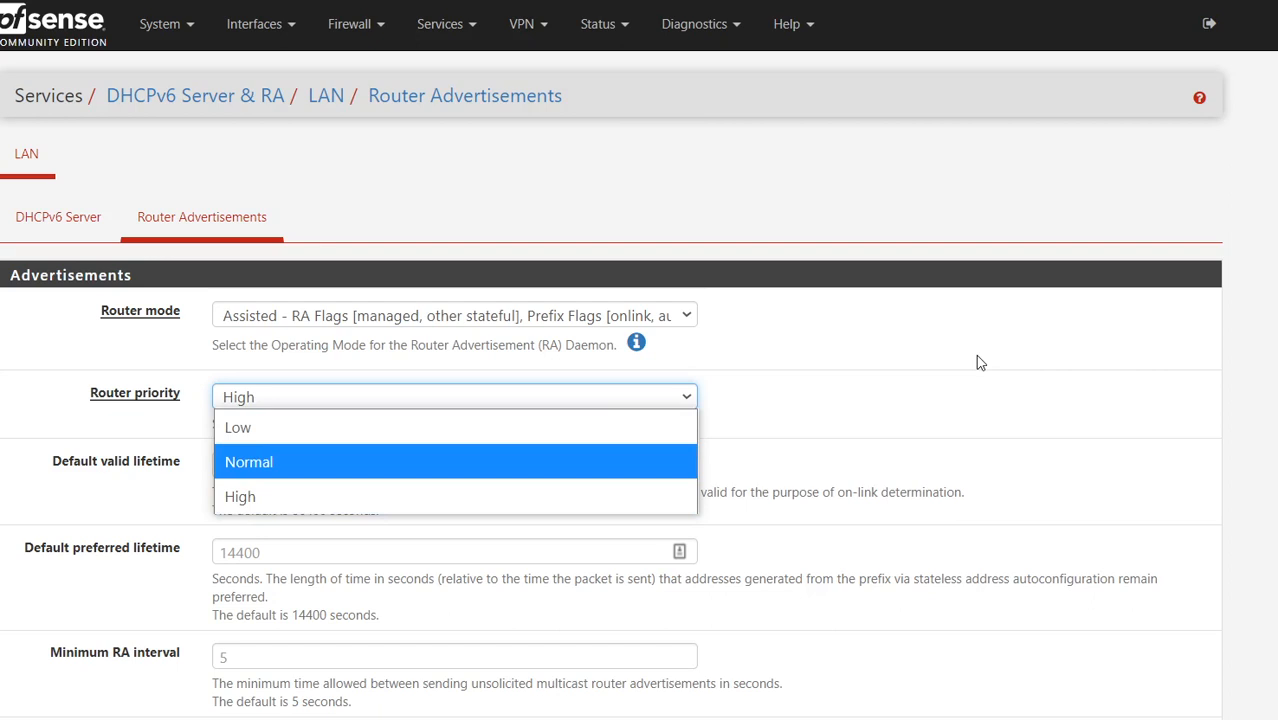
click(946, 422)
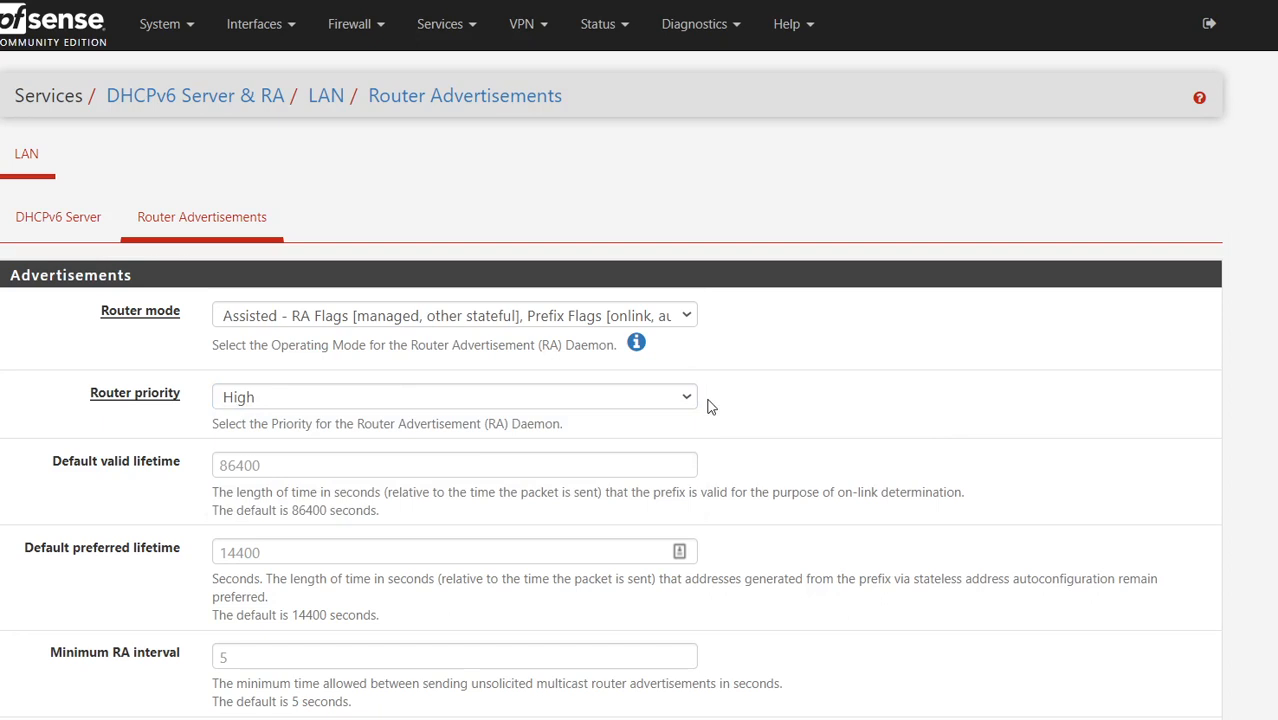
Review the remaining router advertisement settings through to the DNS configuration section
scroll(709, 407, down, 1)
scroll(709, 407, up, 1)
scroll(782, 562, down, 8)
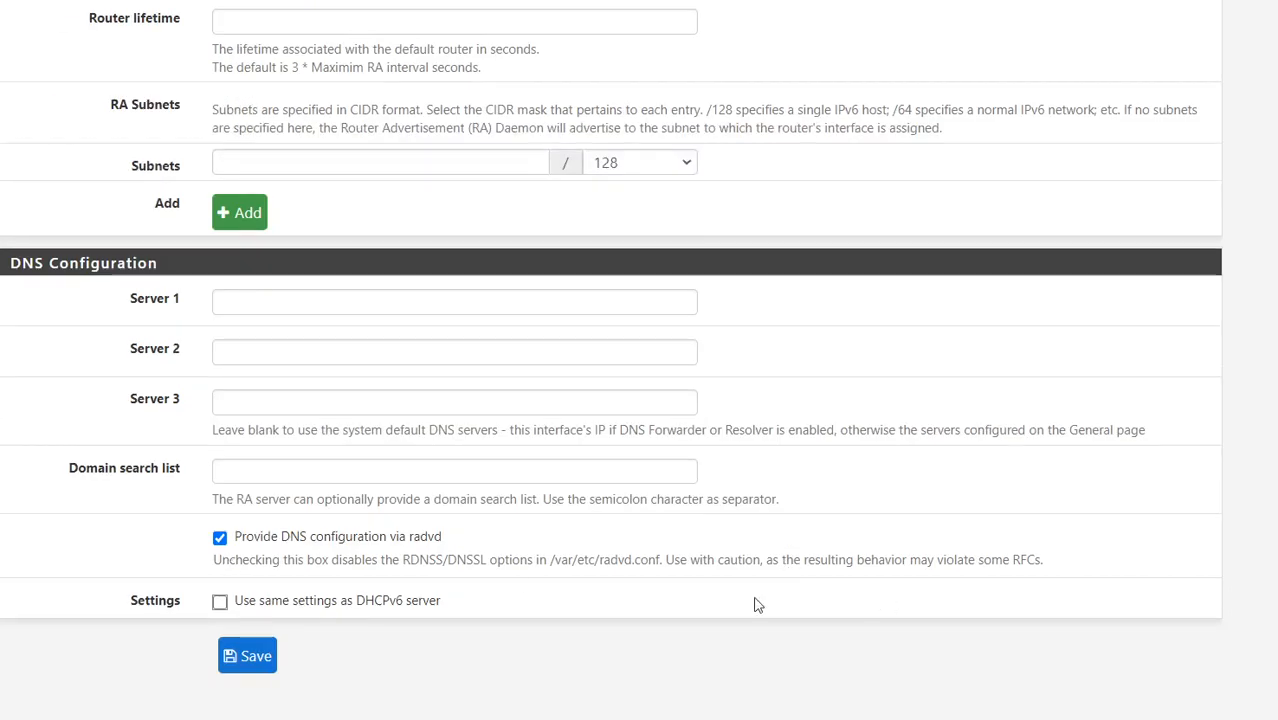
scroll(487, 585, up, 7)
scroll(490, 582, up, 2)
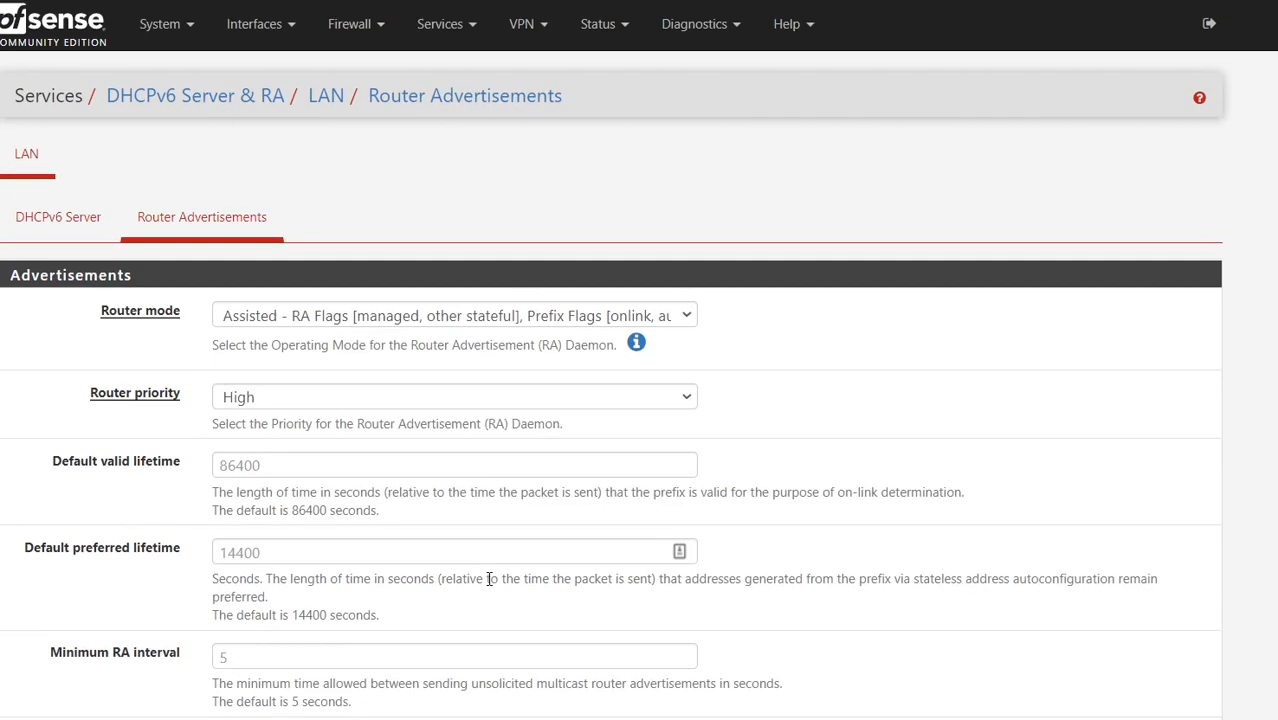
click(347, 35)
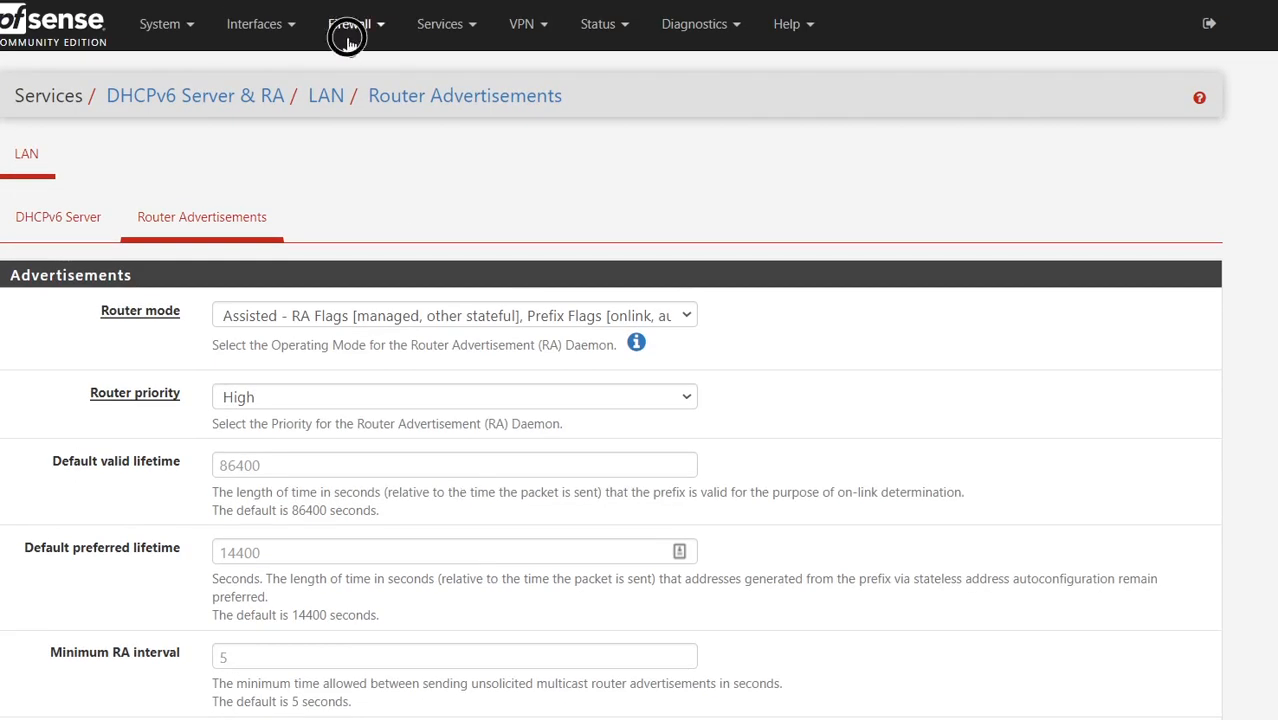
click(265, 30)
click(268, 117)
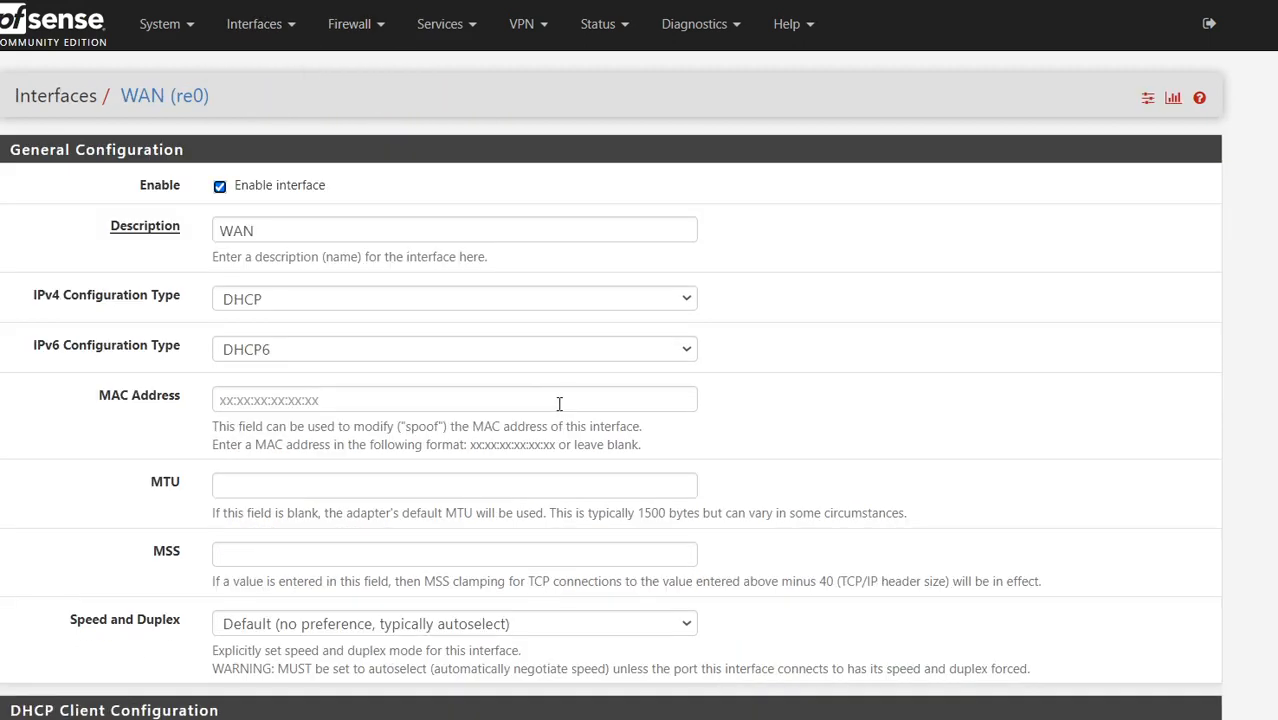
Return to the LAN's DHCPv6 server settings and examine the DNS server, domain and lease time fields
click(443, 26)
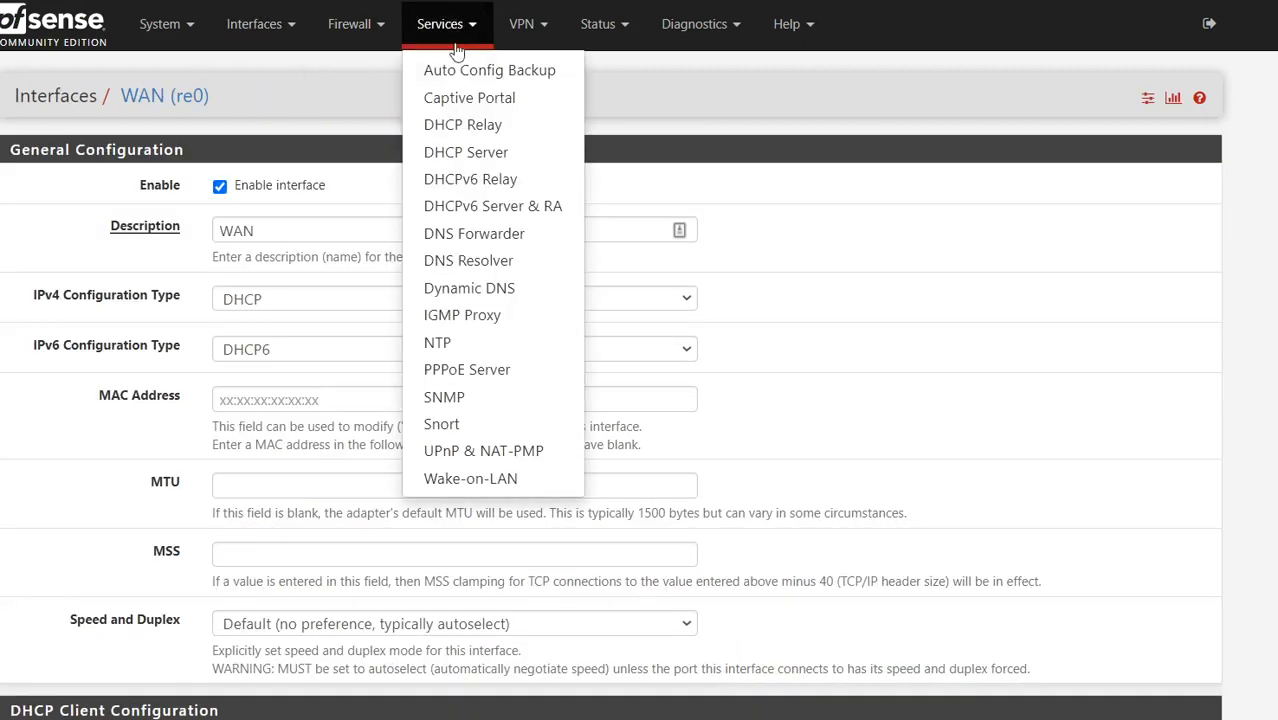
click(475, 207)
scroll(629, 352, down, 2)
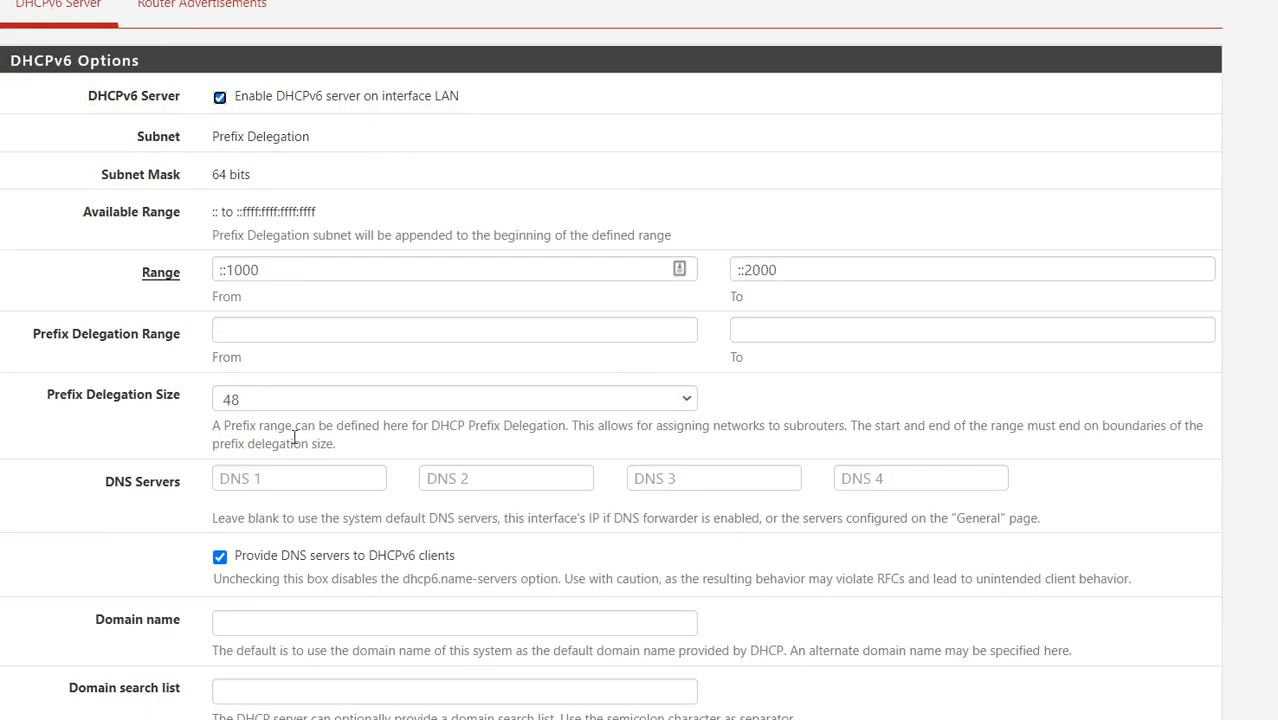
click(262, 479)
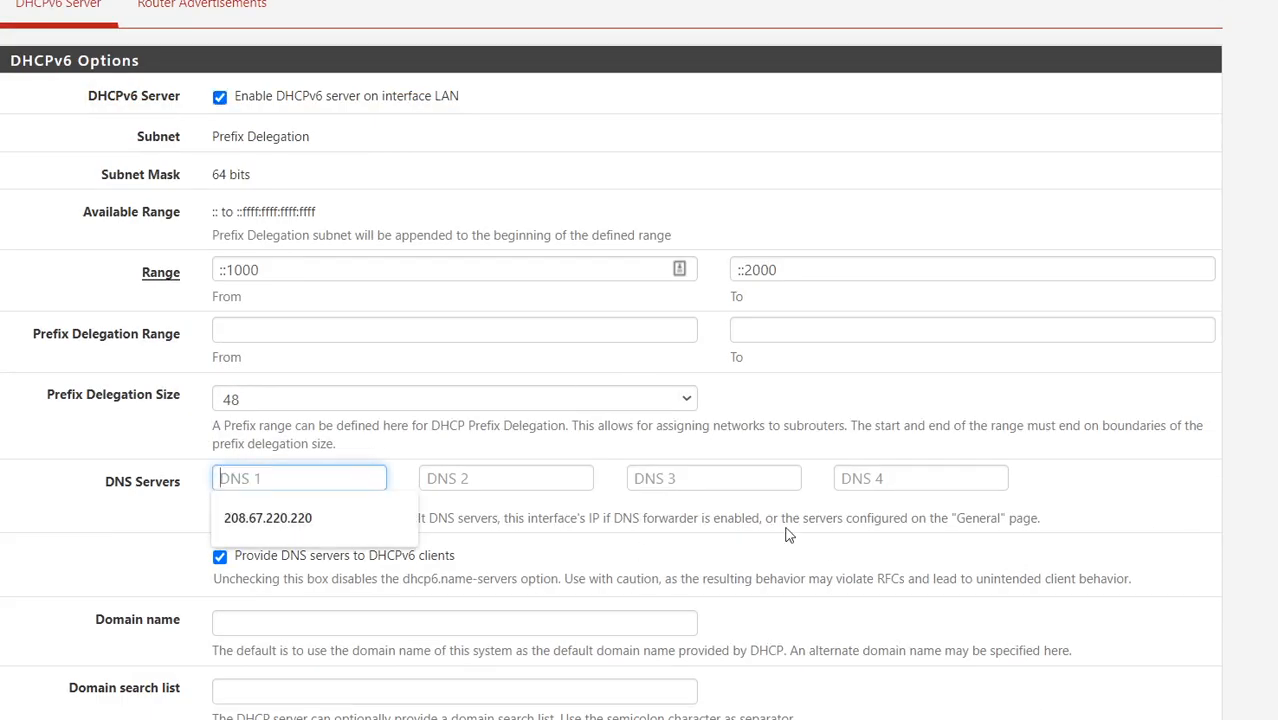
click(884, 517)
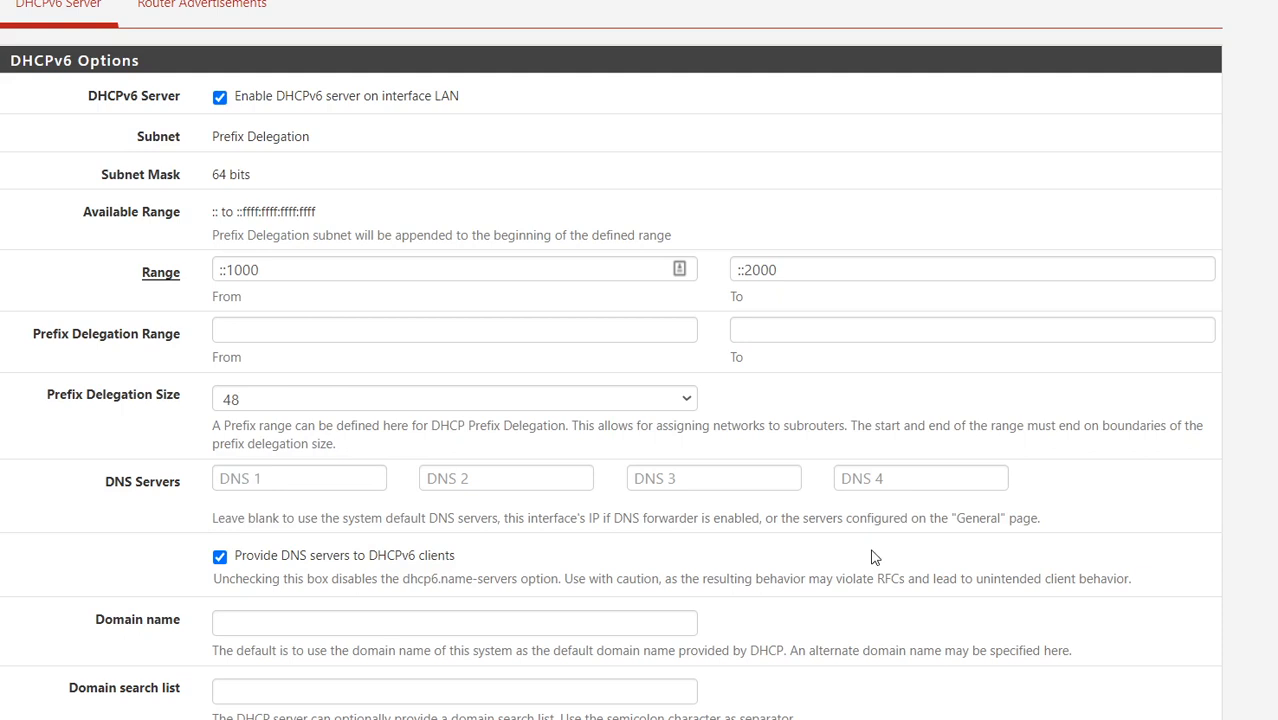
scroll(871, 557, down, 3)
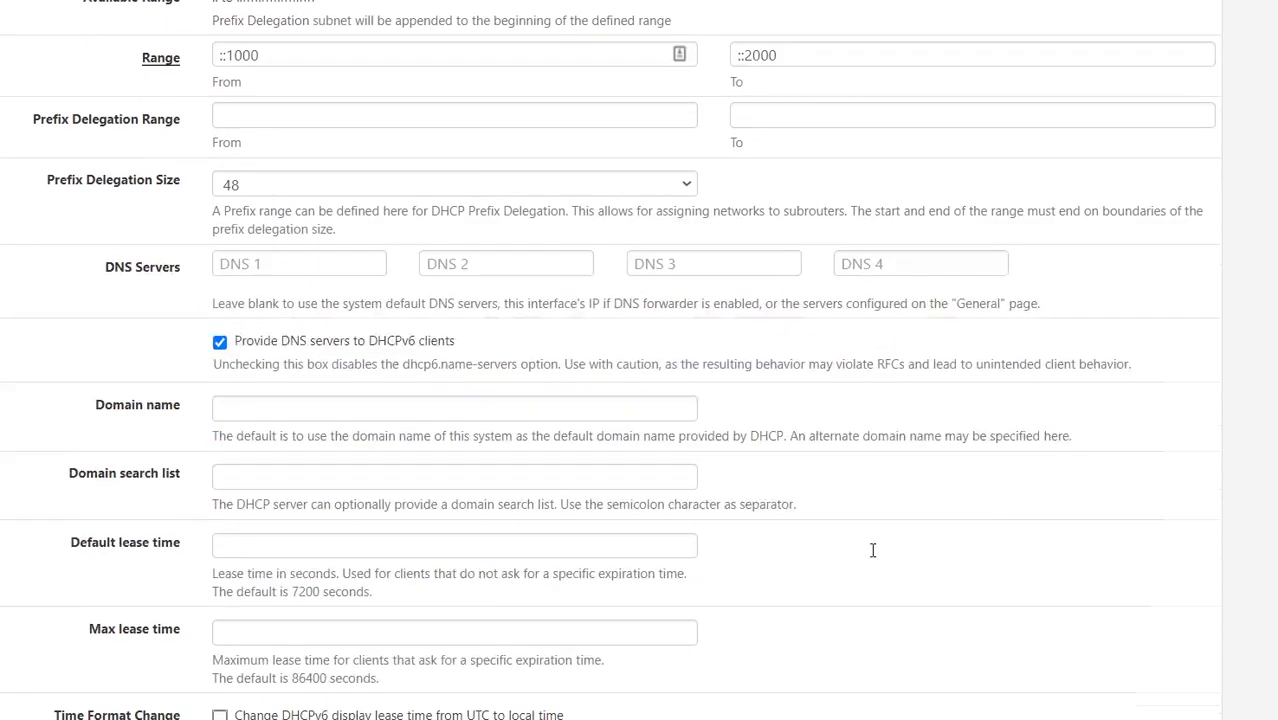
scroll(873, 556, down, 2)
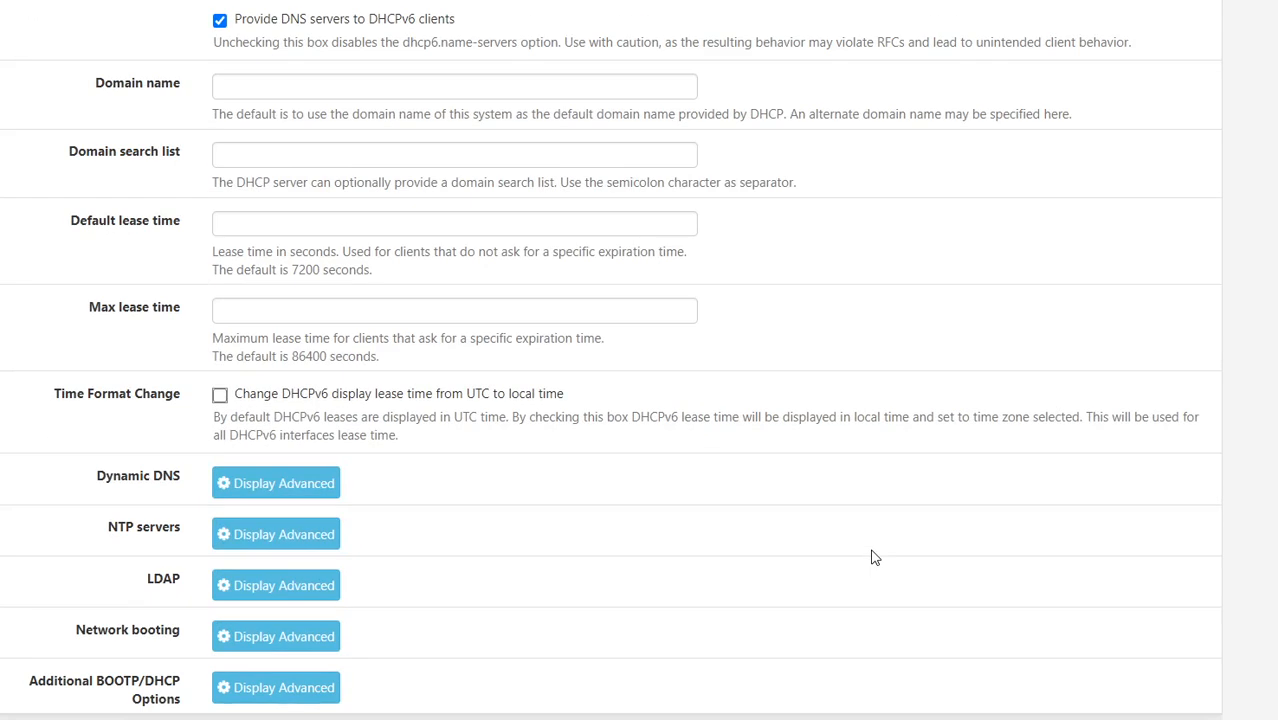
scroll(871, 557, up, 4)
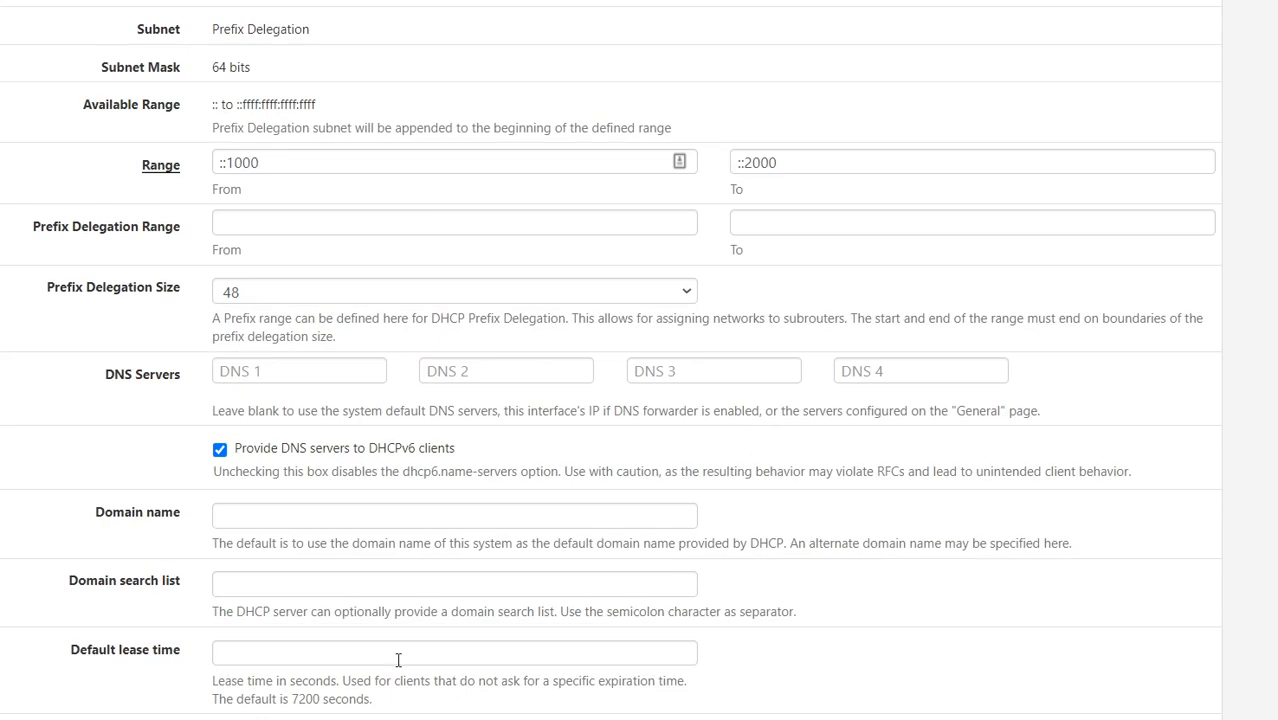
Finish reviewing the LAN's DHCPv6 options and open the IPv6 list summary in pfBlockerNG's IP settings
scroll(442, 672, down, 3)
scroll(447, 674, up, 4)
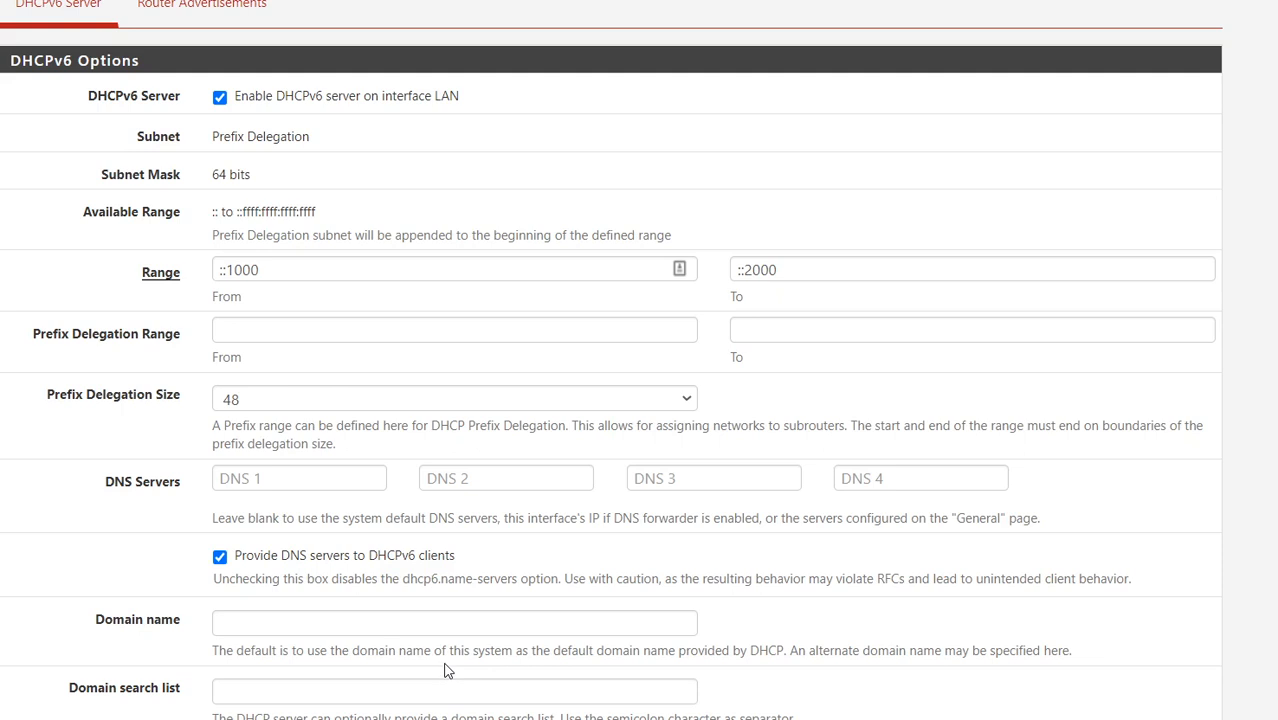
scroll(433, 619, up, 2)
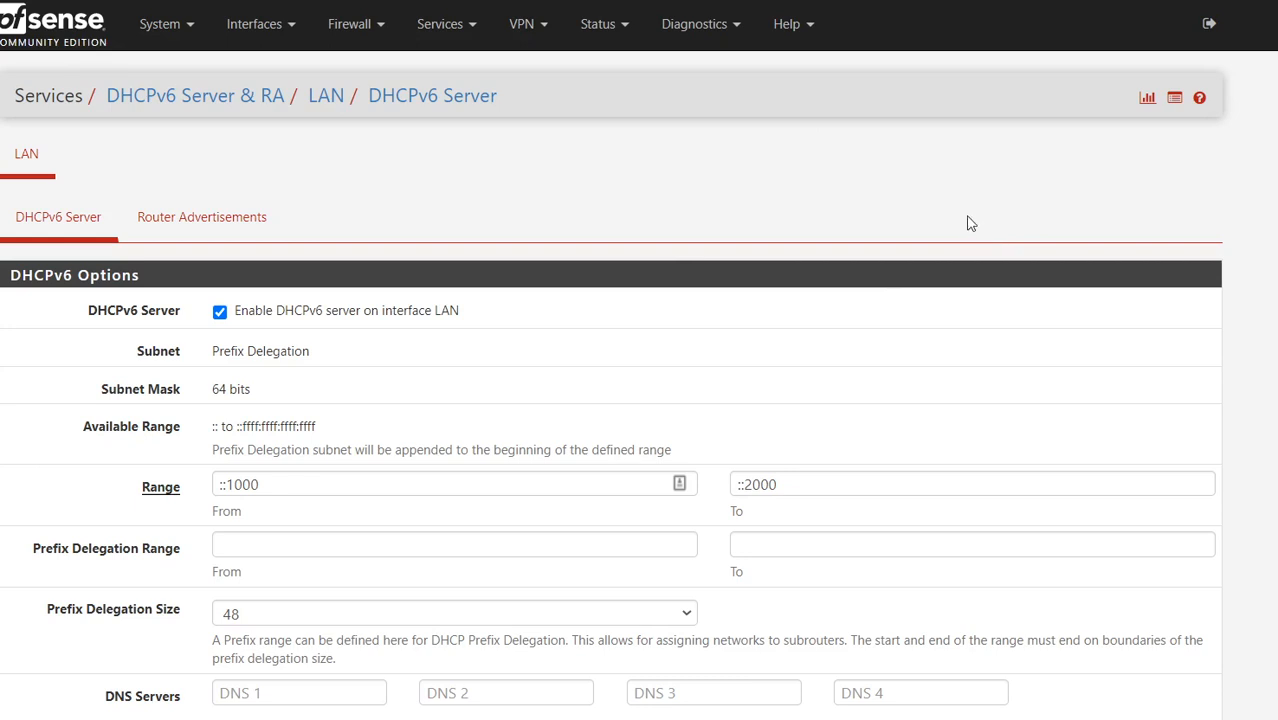
click(362, 25)
click(379, 125)
click(97, 153)
click(84, 215)
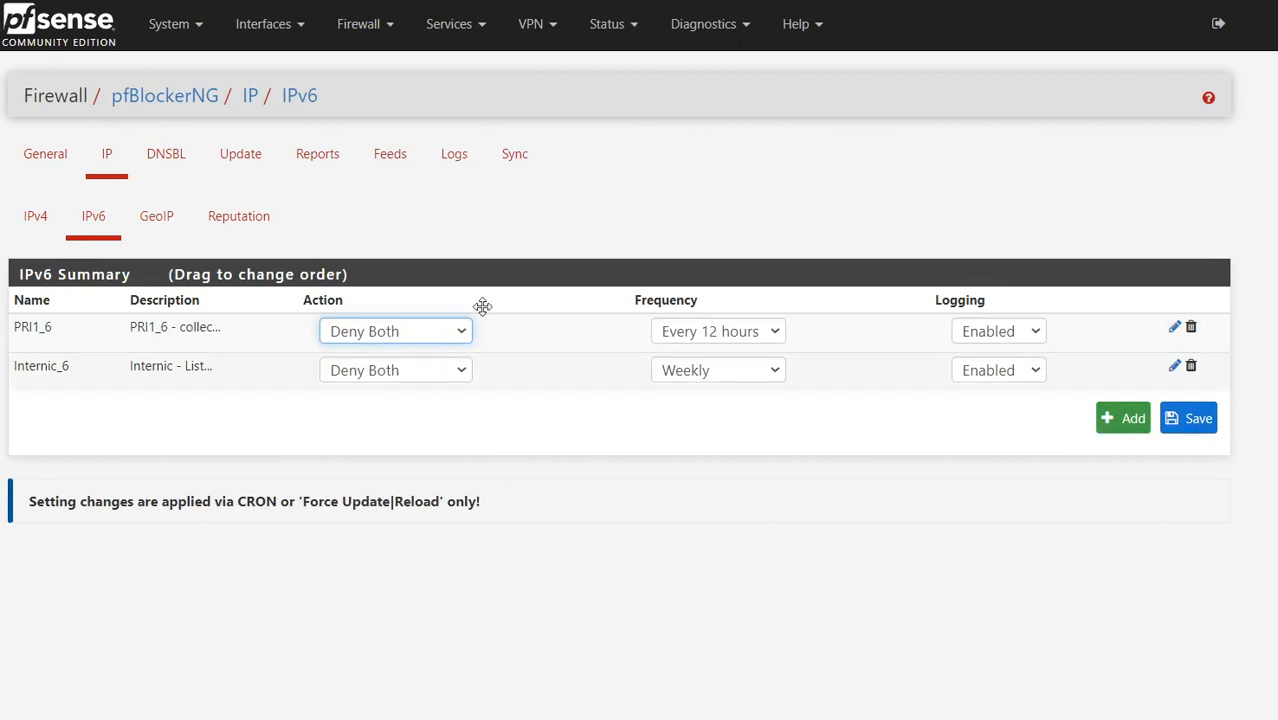
Open pfBlockerNG's Feeds page and examine the predefined feeds in the IPv6 category
click(393, 160)
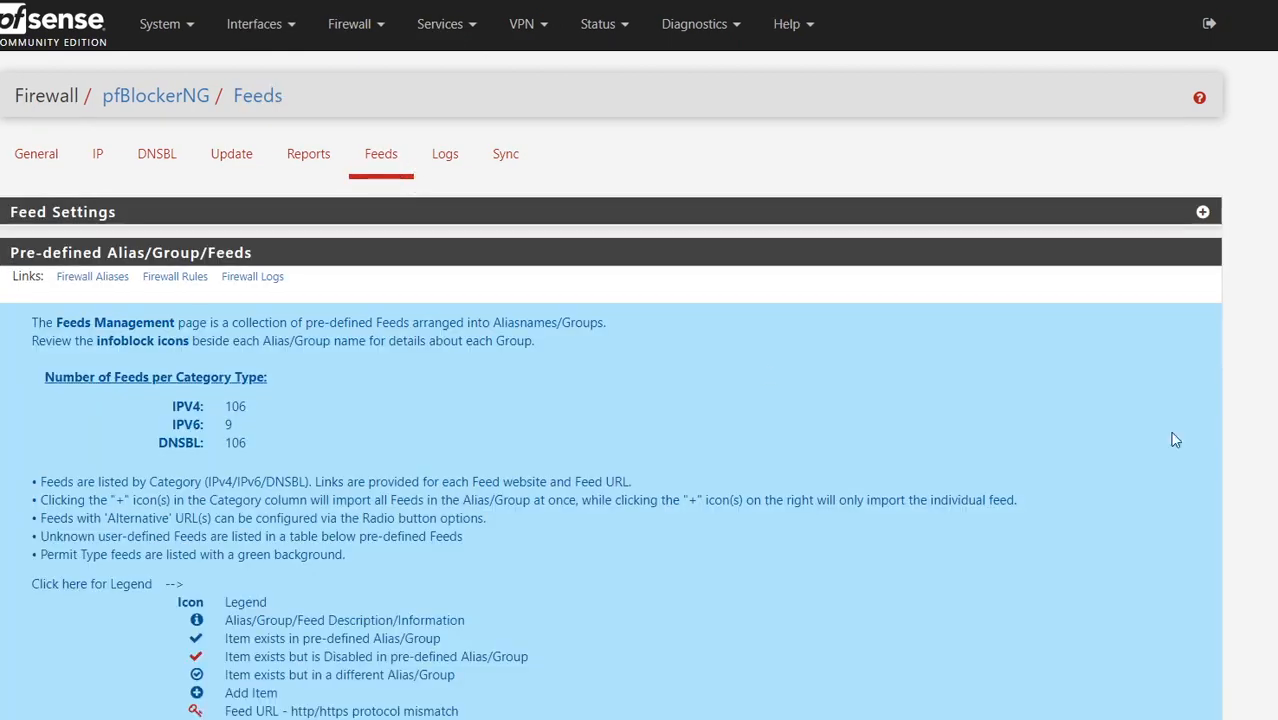
scroll(1163, 418, down, 4)
scroll(1163, 418, down, 20)
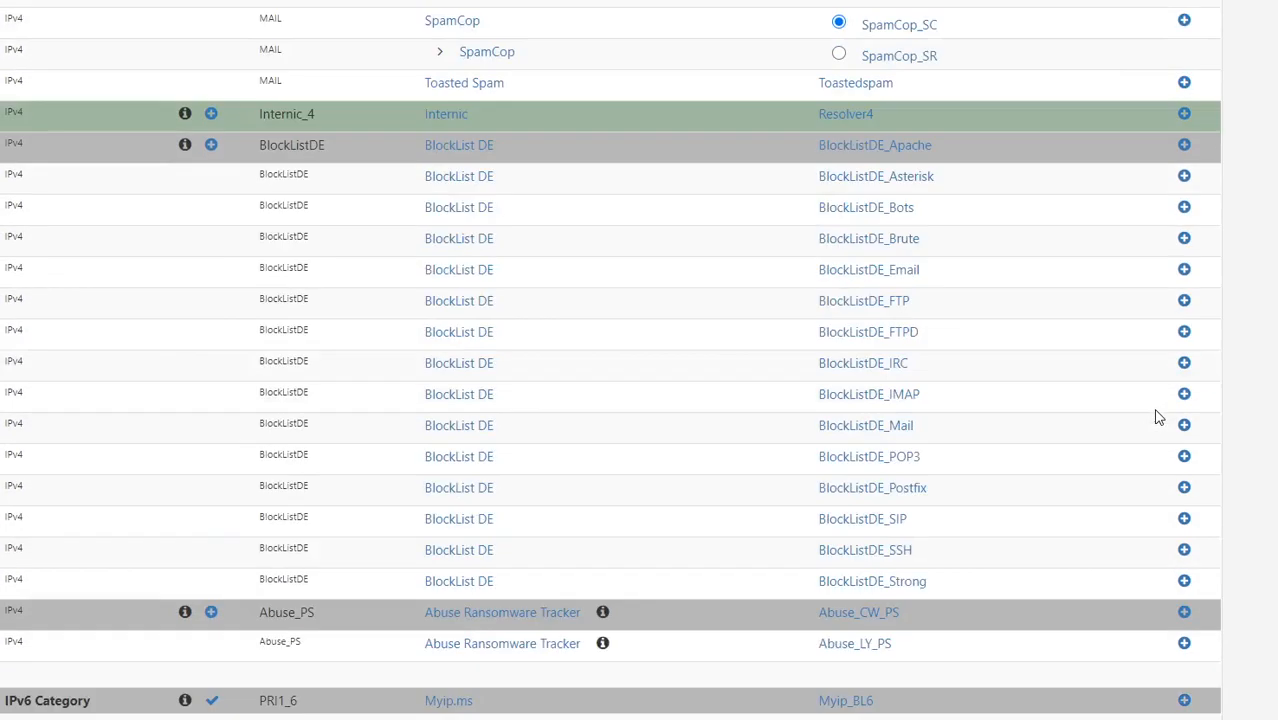
scroll(352, 219, up, 1)
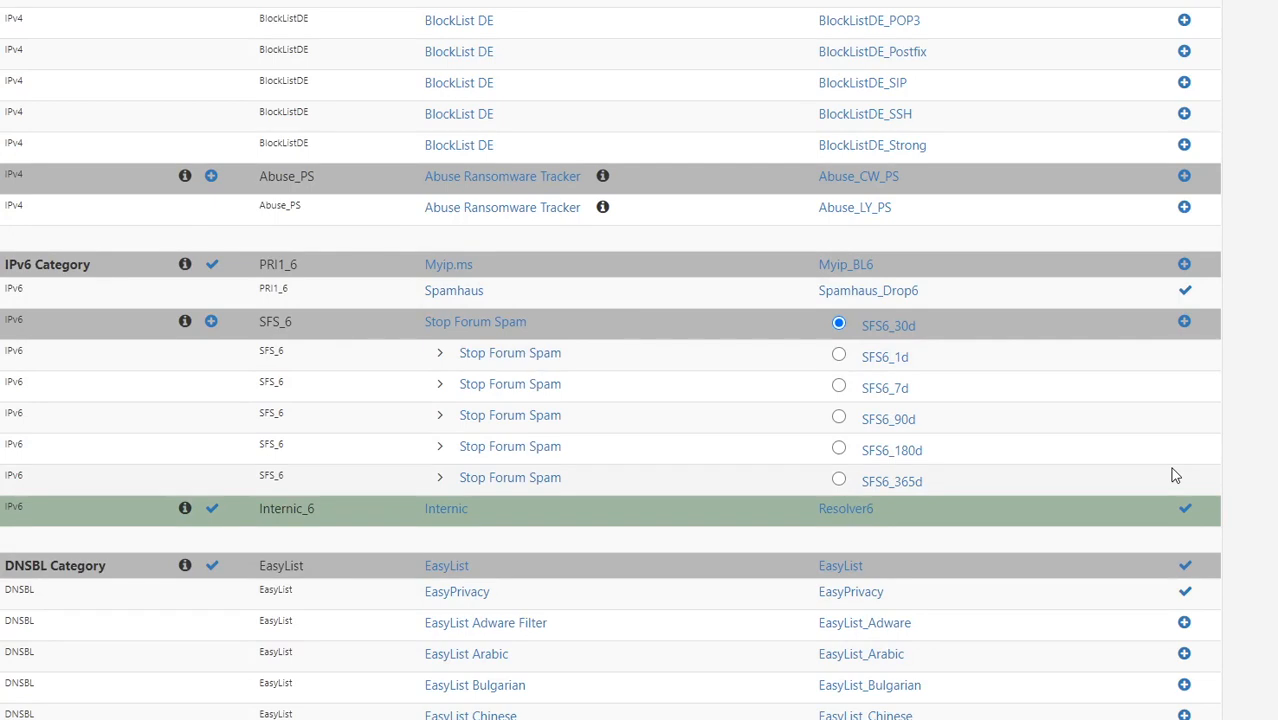
Open the PRI1_6 group from its Spamhaus_Drop6 feed and review its source definition and settings
click(1185, 294)
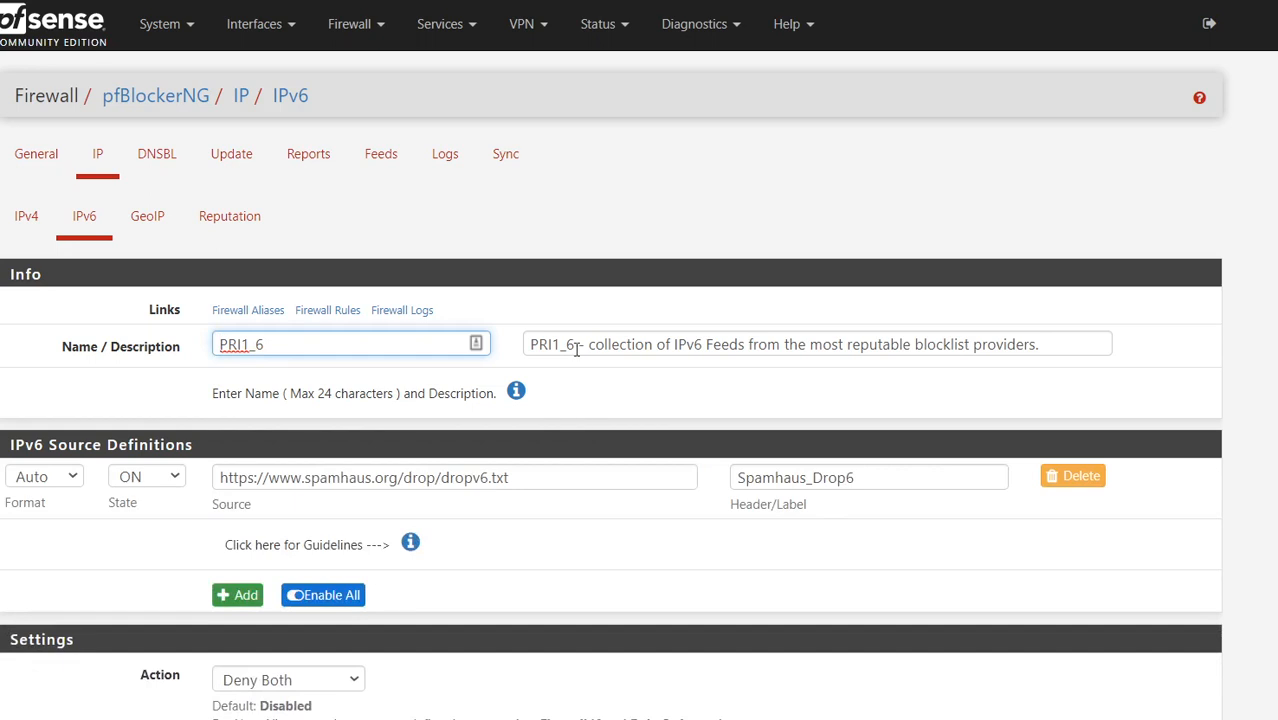
click(581, 341)
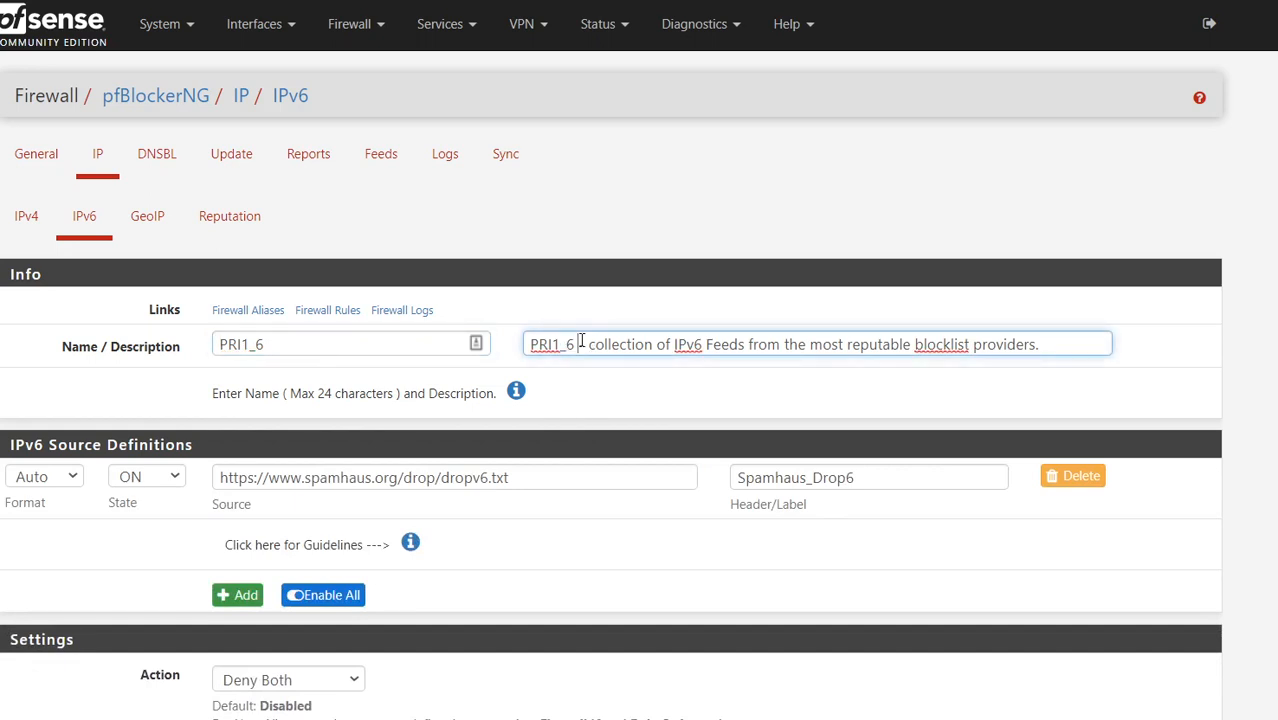
scroll(551, 463, down, 3)
scroll(545, 420, up, 1)
drag(516, 265, 209, 265)
key(ctrl+c)
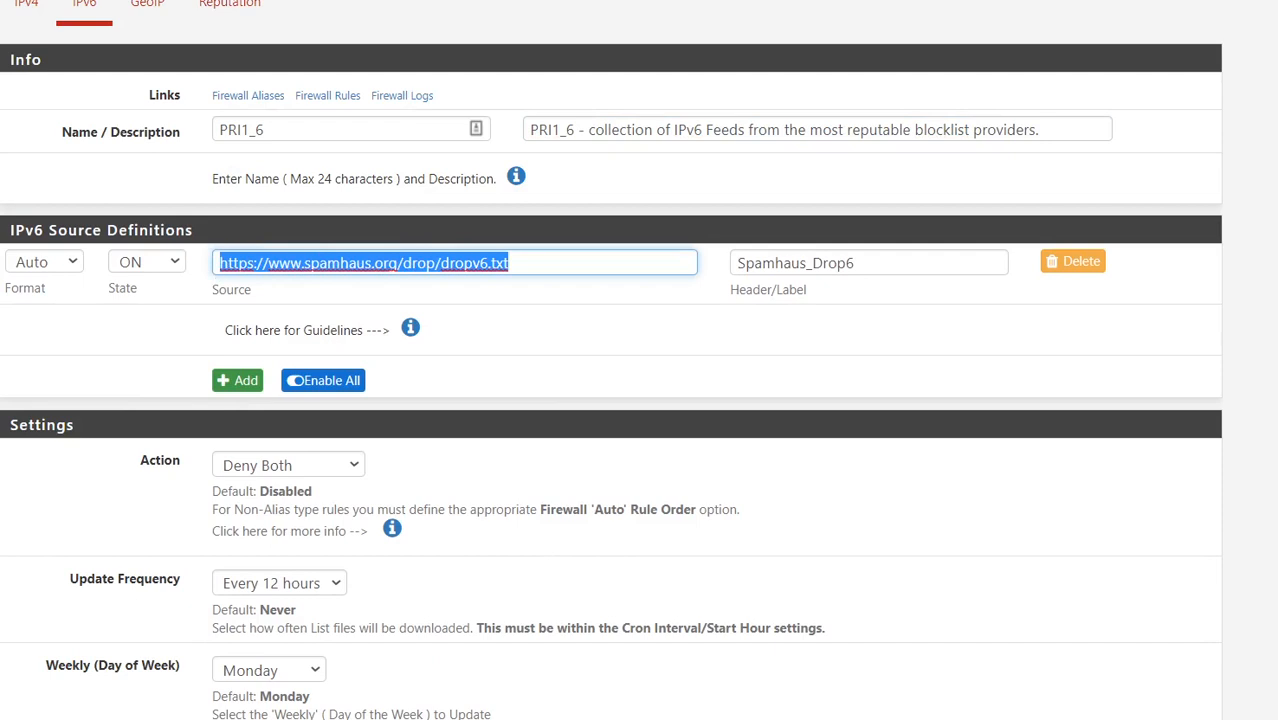
key(ctrl+t)
key(ctrl+v)
key(Return)
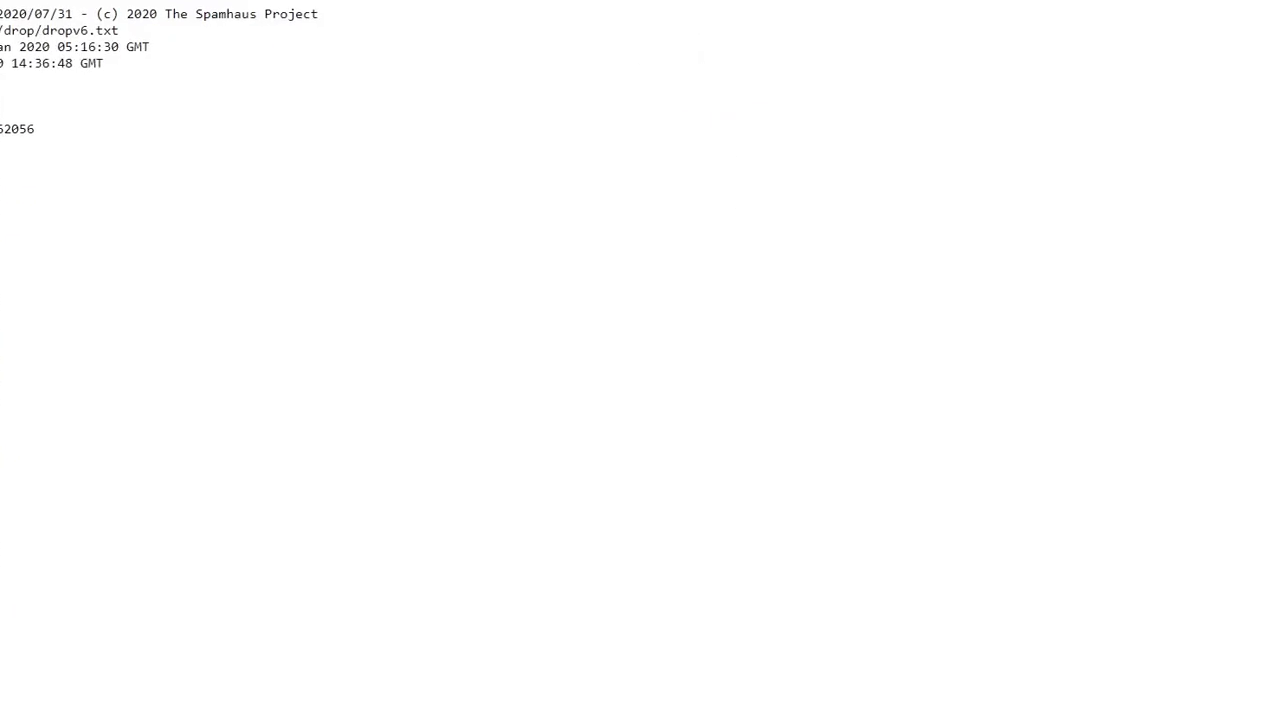
Look through the Spamhaus IPv6 DROP list in its own window and close it to return to the PRI1_6 settings
drag(764, 0, 771, 67)
scroll(677, 270, down, 5)
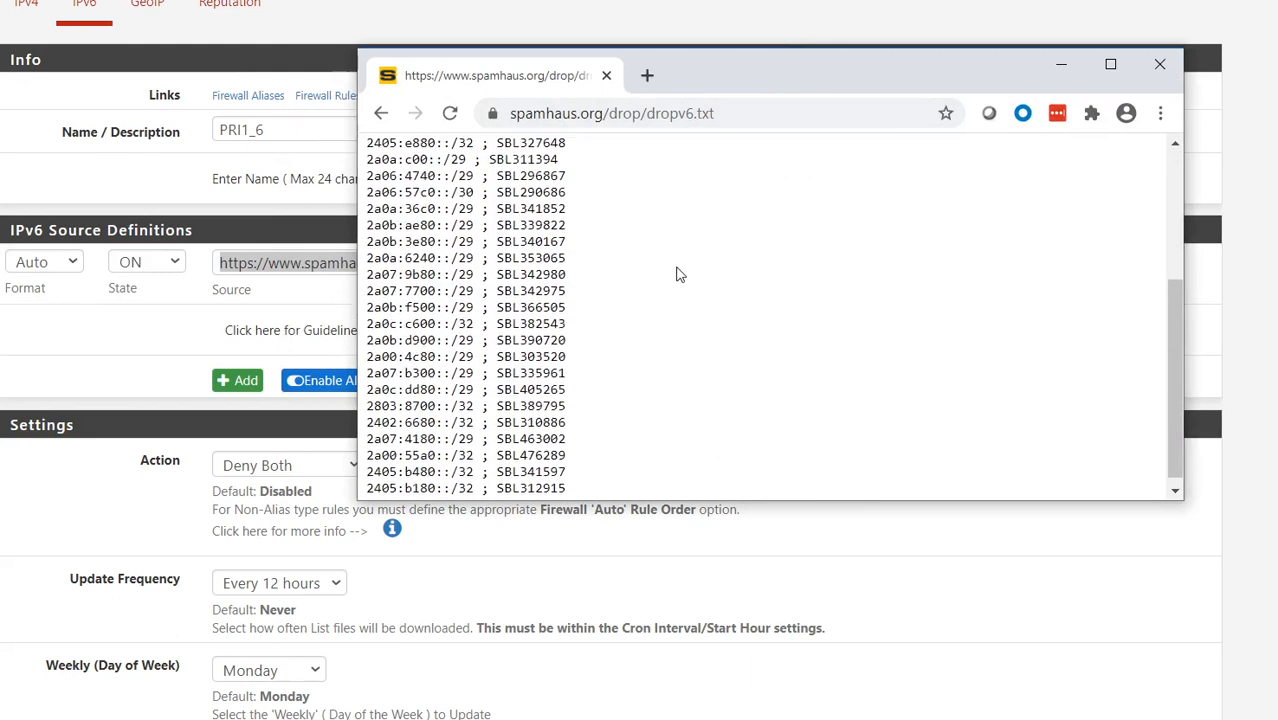
scroll(678, 274, up, 5)
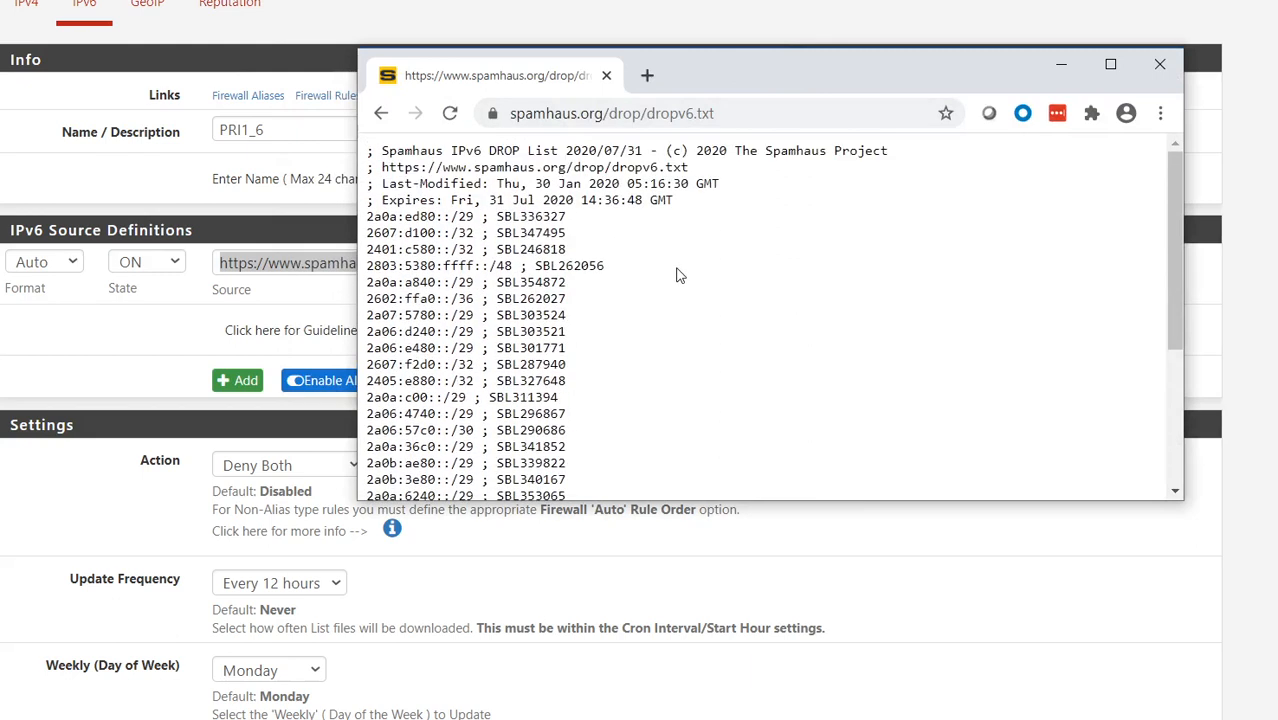
click(1160, 64)
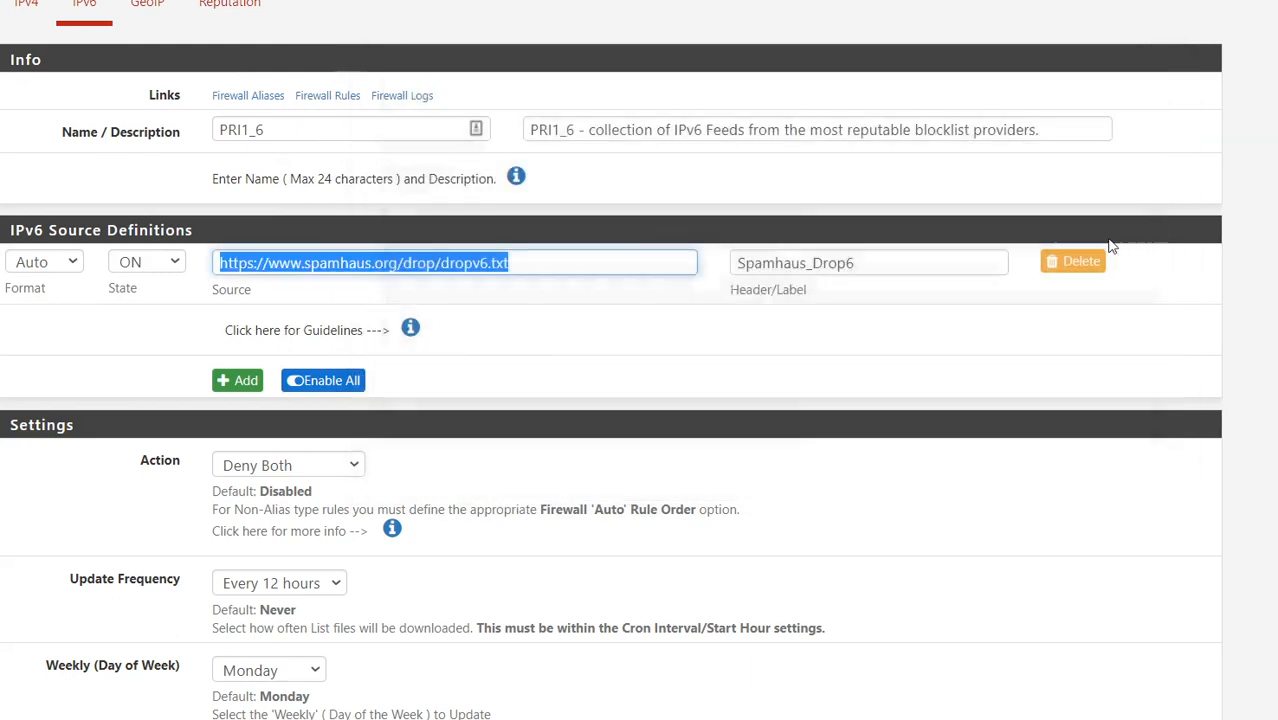
click(1078, 368)
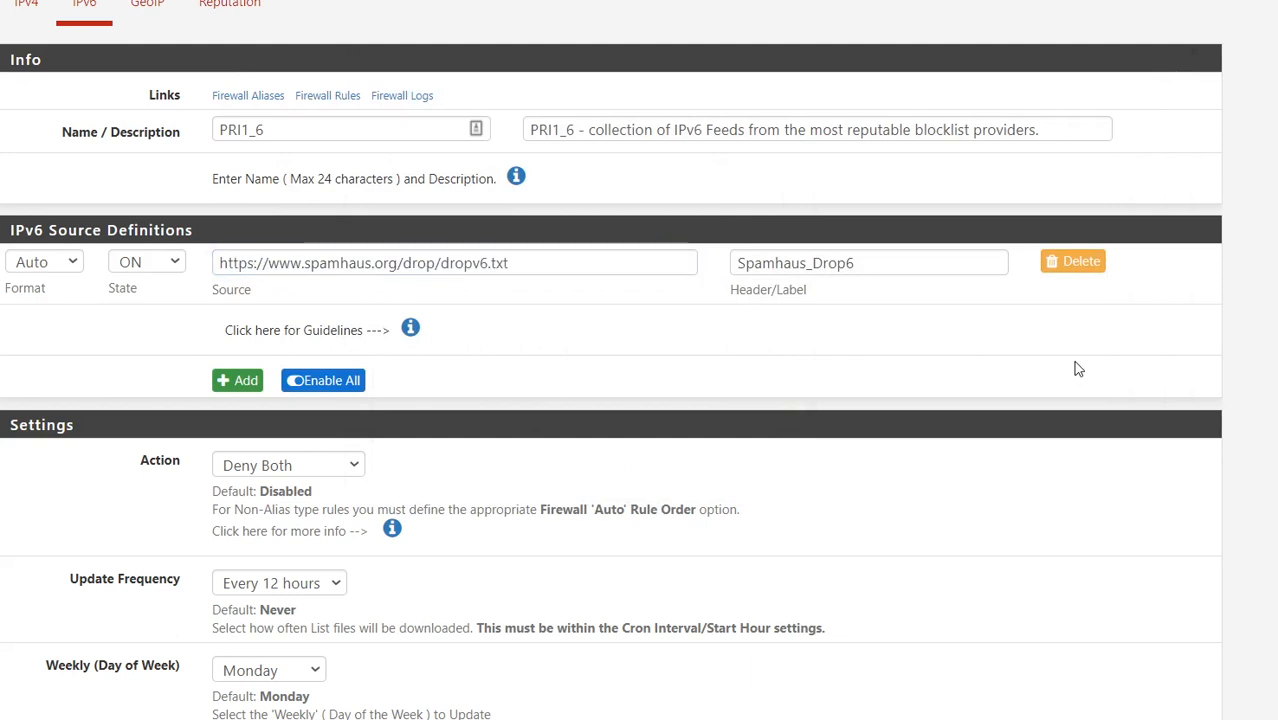
Return from the PRI1_6 settings to the IPv6 summary and open pfBlockerNG's Update settings
scroll(1078, 368, up, 2)
scroll(1078, 368, down, 2)
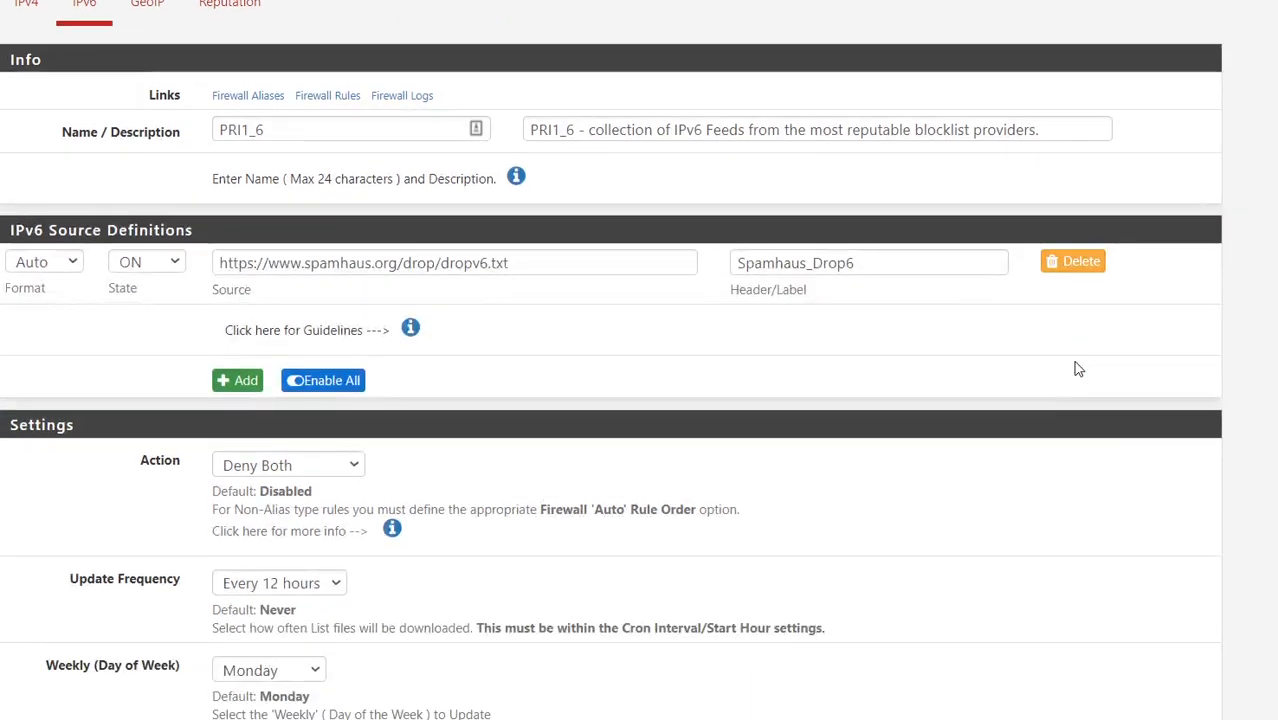
scroll(1078, 368, up, 3)
click(108, 218)
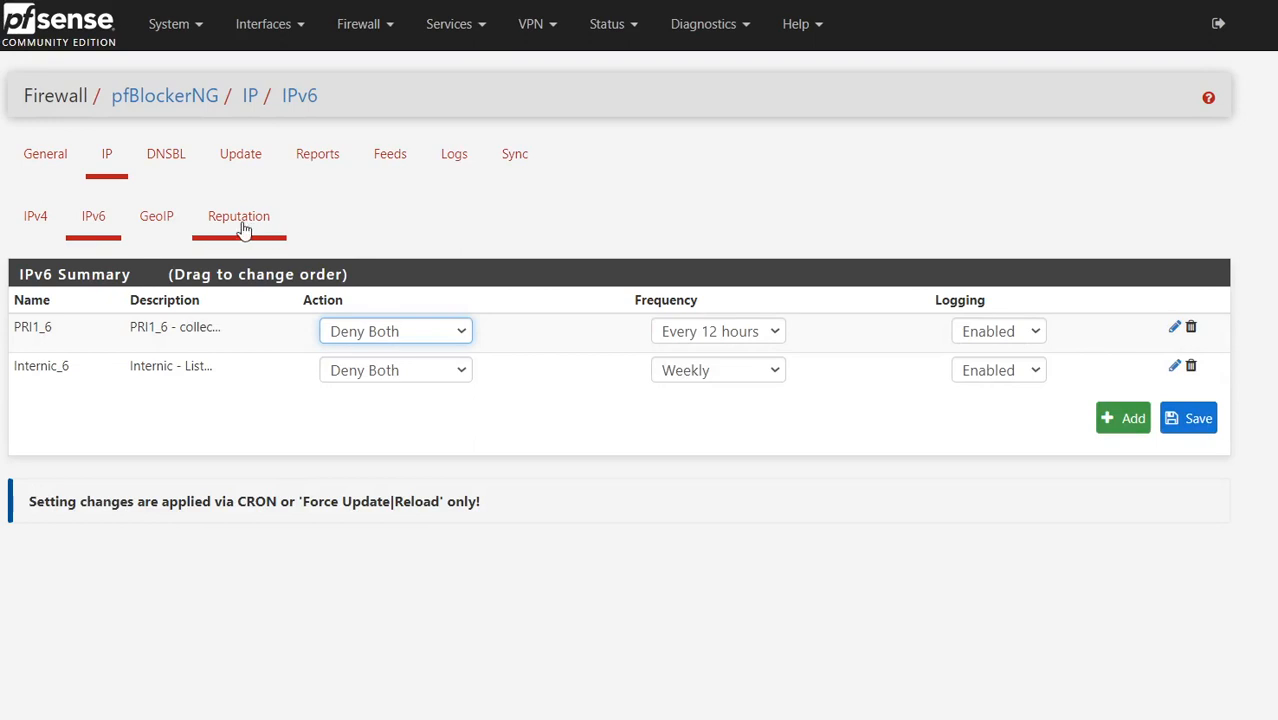
click(254, 174)
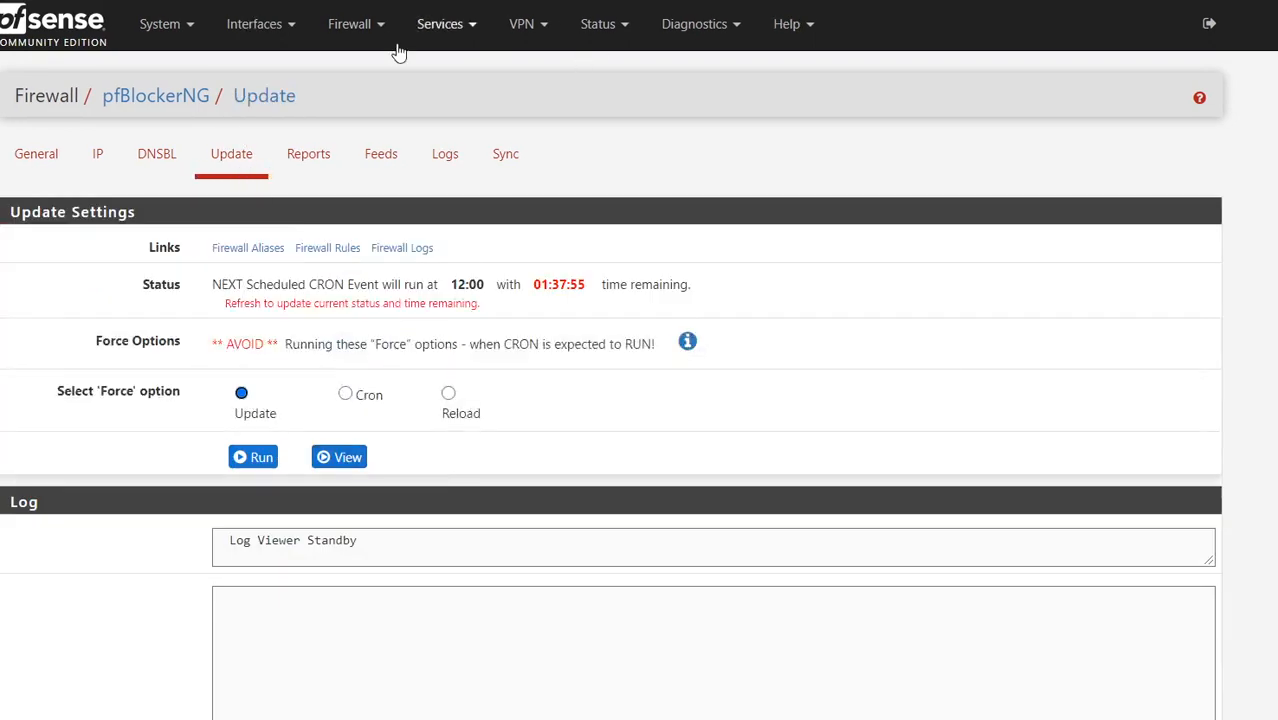
Open the floating firewall rules and inspect the alias details of the pfB_PRI1_6_v6 and pfB_Internic_6_v6 rules
click(379, 28)
click(372, 155)
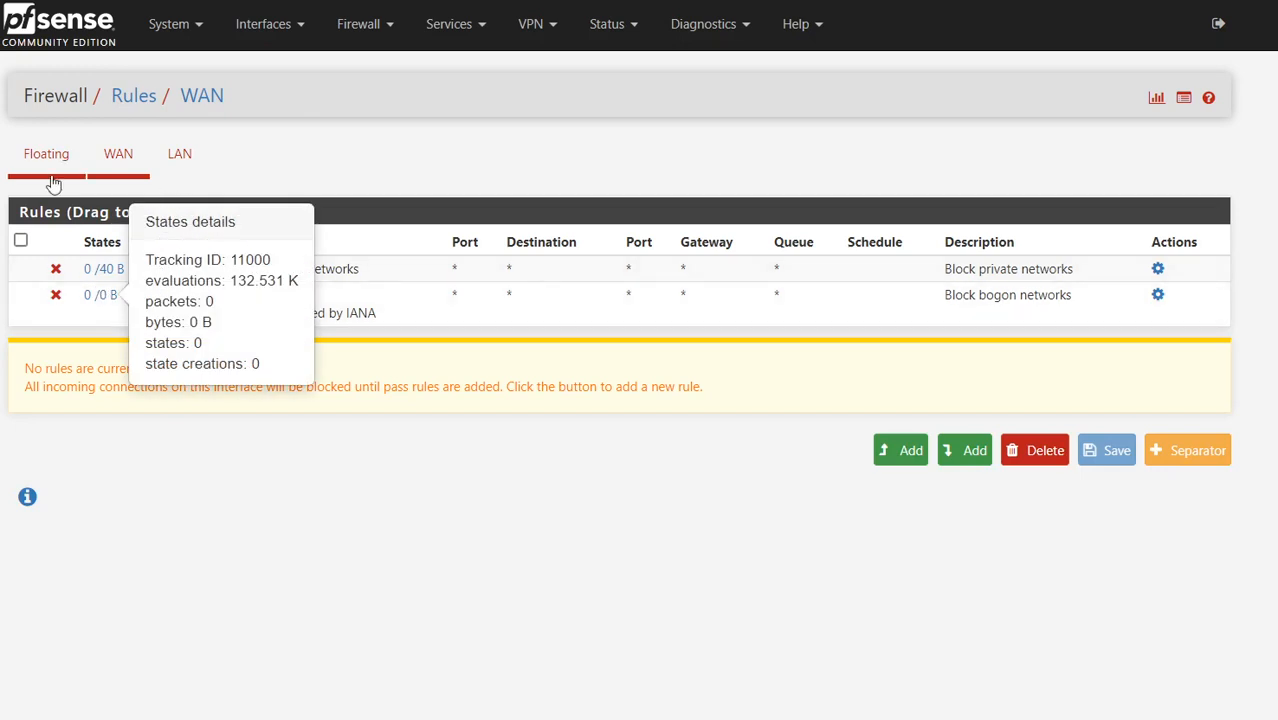
click(47, 158)
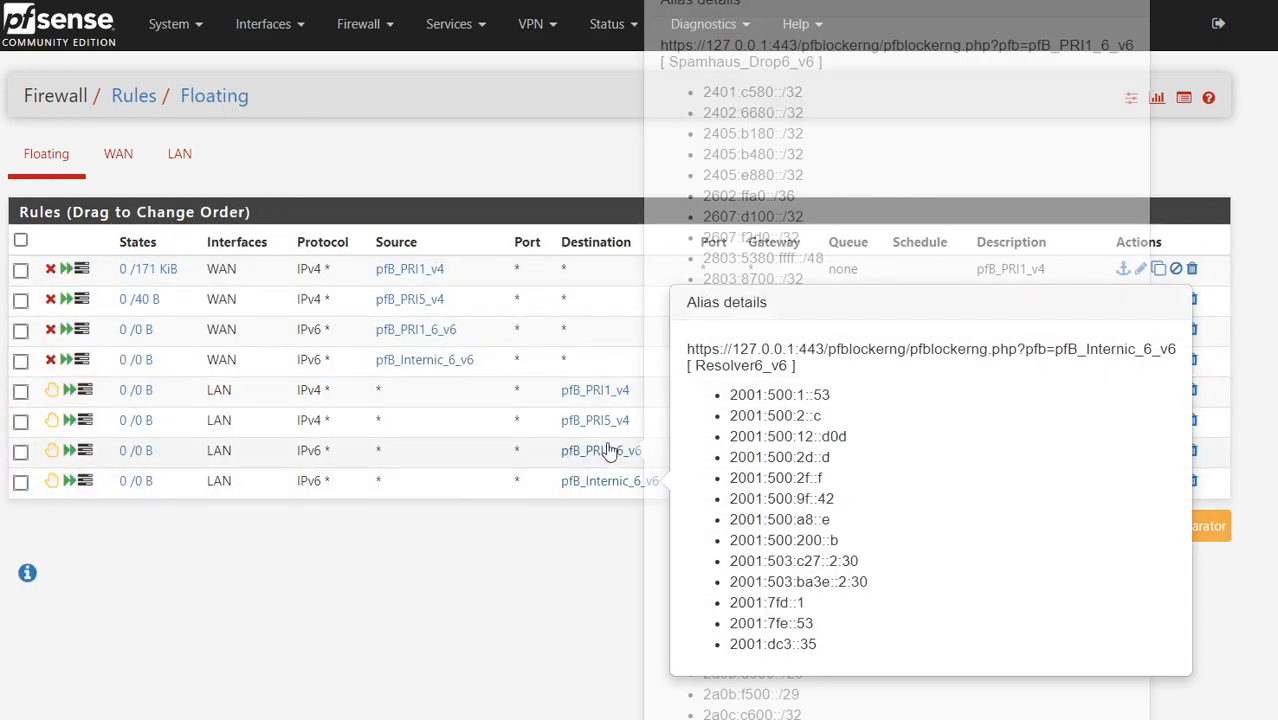
mouse_move(466, 369)
mouse_move(445, 333)
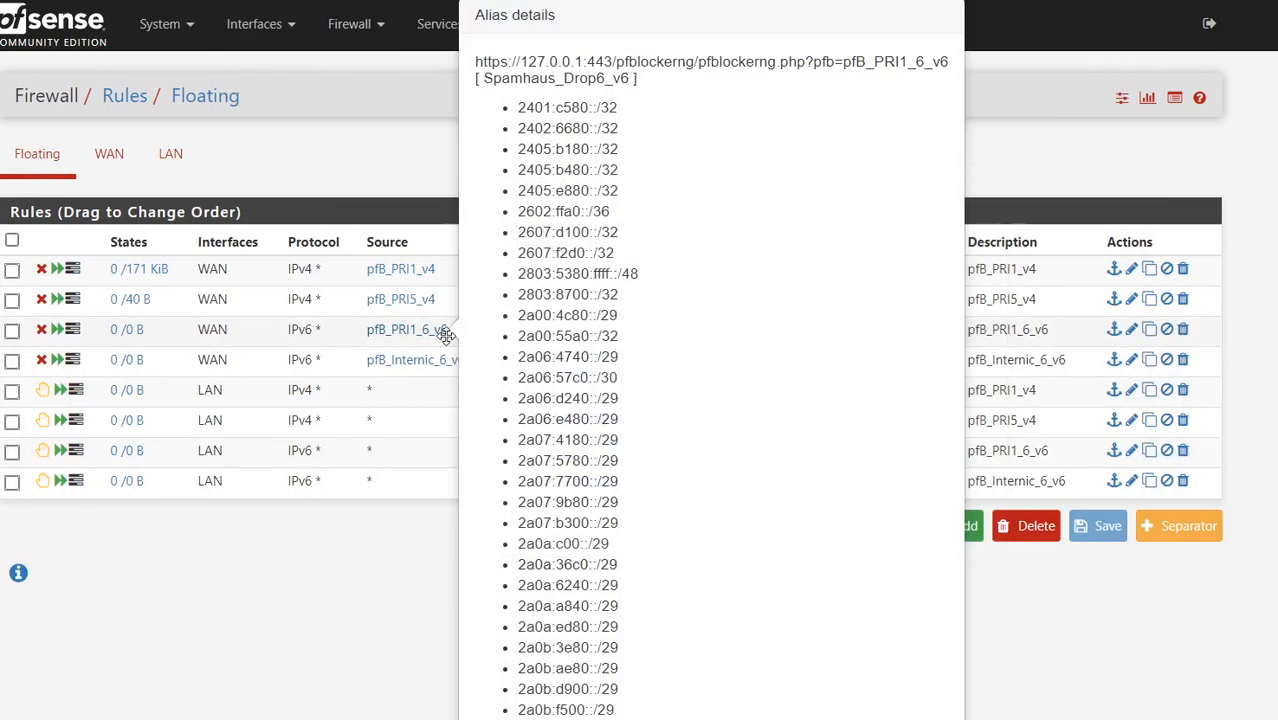
click(399, 601)
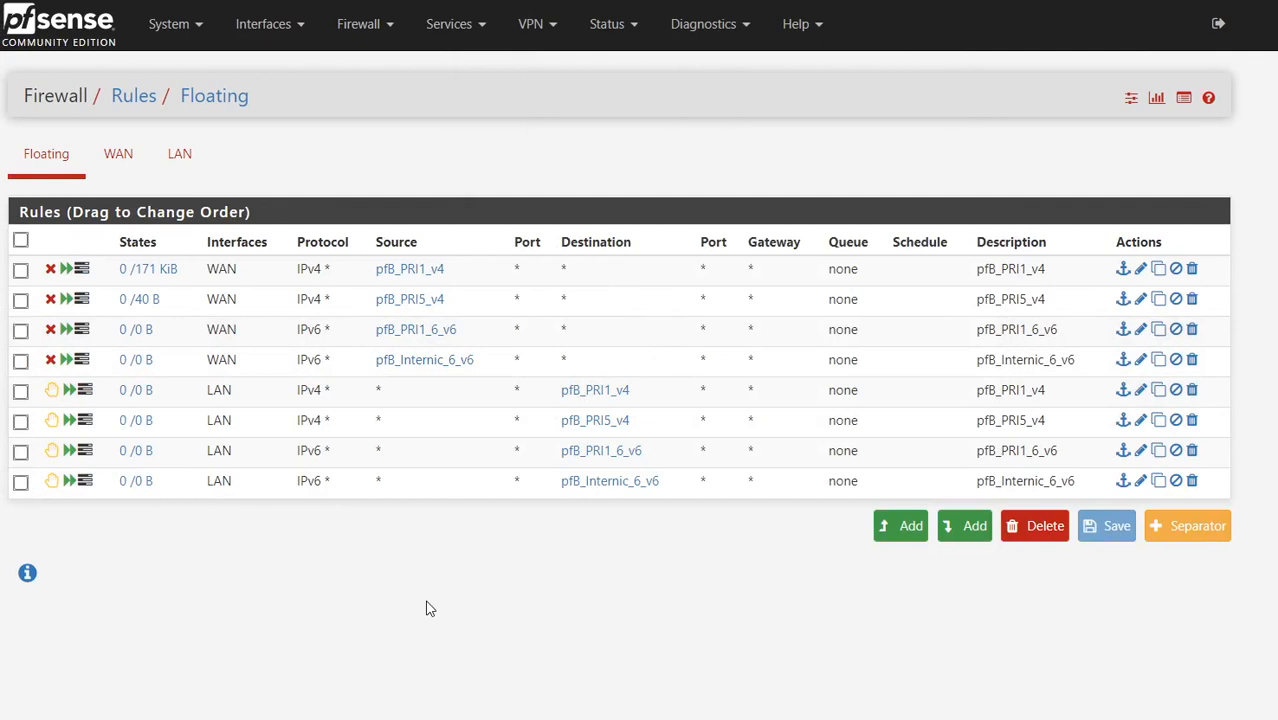